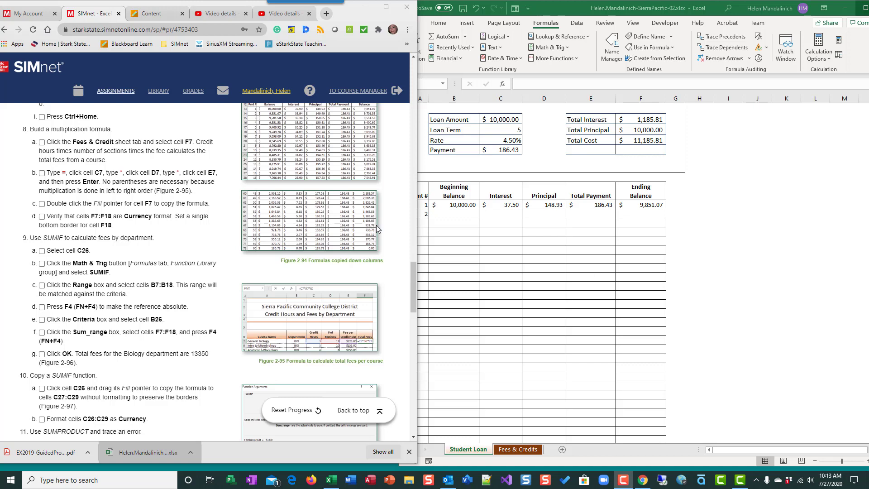
Extend the payment number series in A13:A14 down to cell A72, and check off instructions 7a and 7b.
scroll(170, 248, "up", 6)
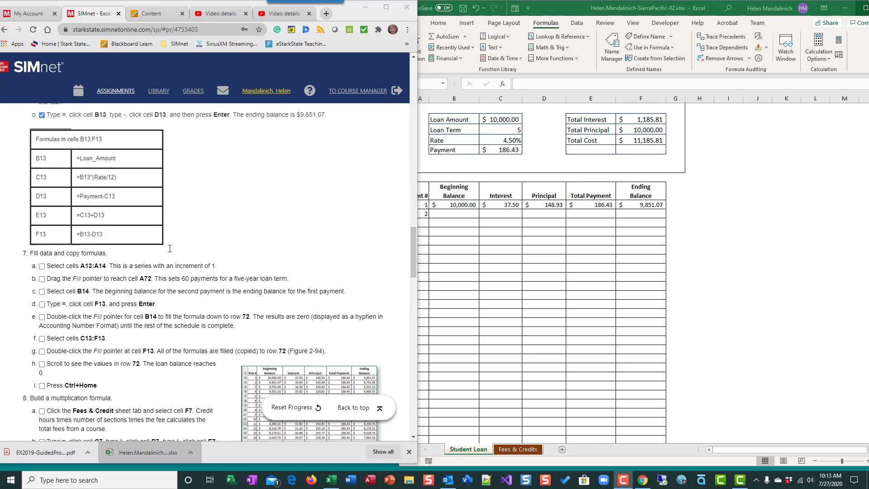
scroll(169, 249, "down", 7)
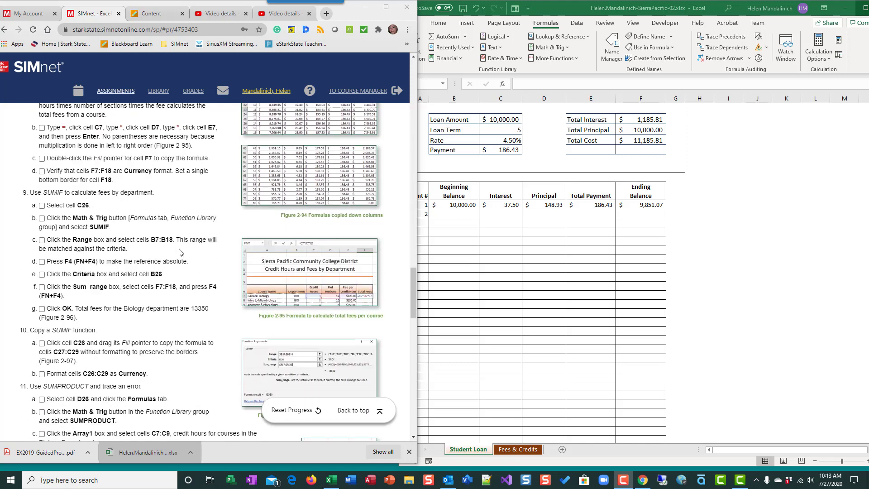
scroll(179, 252, "up", 4)
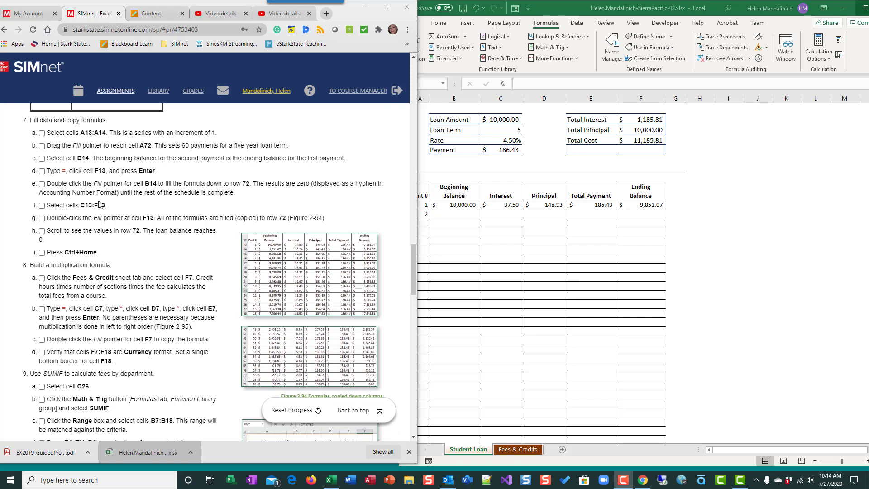
scroll(99, 204, "up", 5)
scroll(99, 204, "down", 4)
left_click(624, 248)
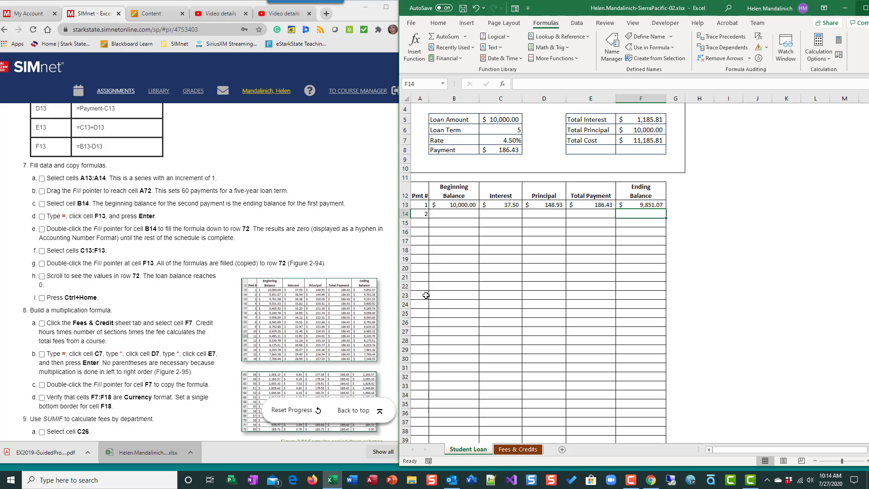
left_click(419, 203)
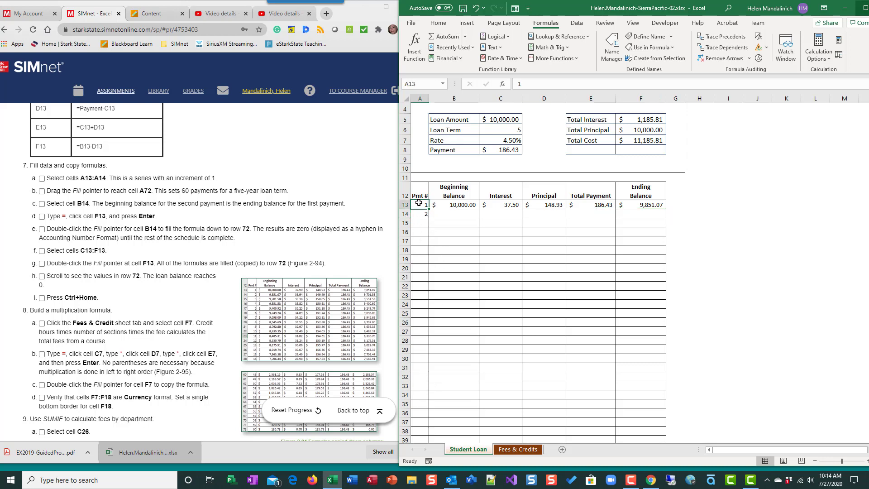
left_click_drag(419, 204, 420, 213)
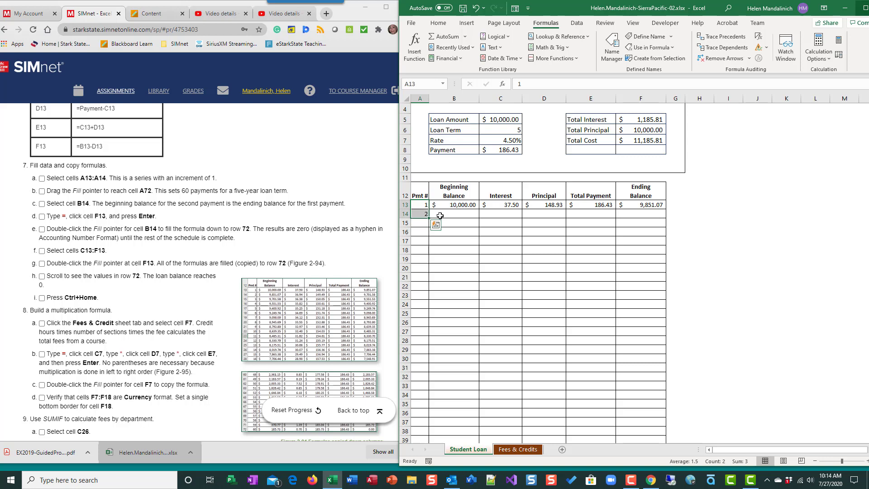
left_click_drag(429, 219, 425, 430)
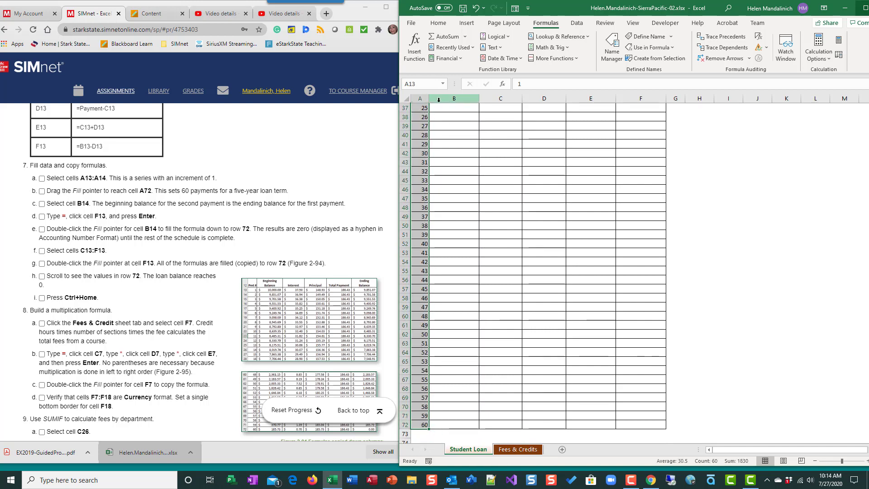
scroll(511, 254, "up", 8)
scroll(511, 254, "up", 4)
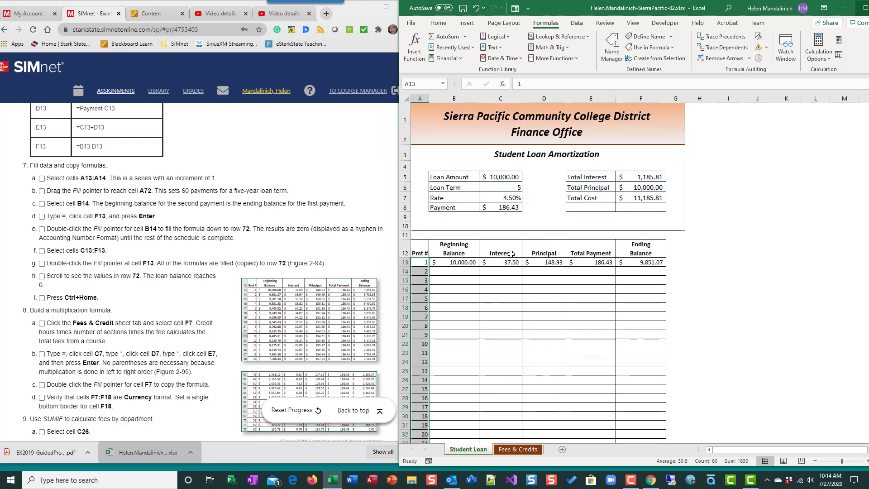
left_click(42, 177)
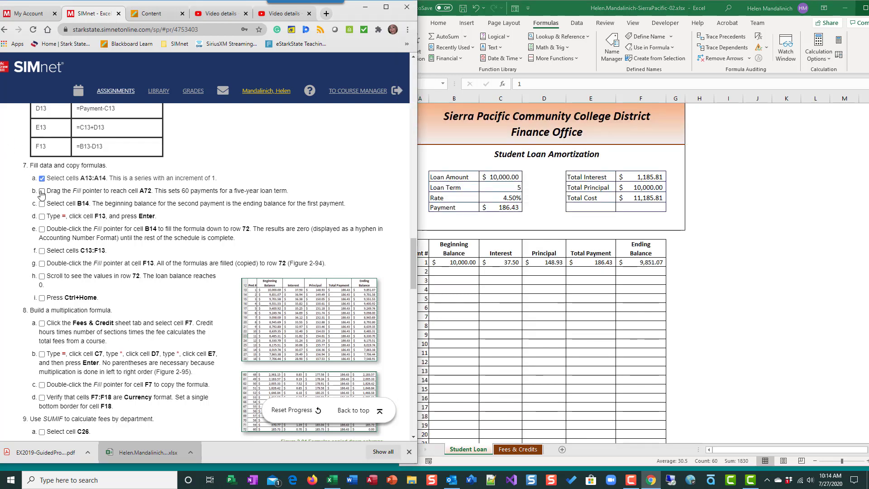
left_click(42, 190)
Enter the formula =F13 in cell B14 as the second payment's beginning balance.
left_click(477, 274)
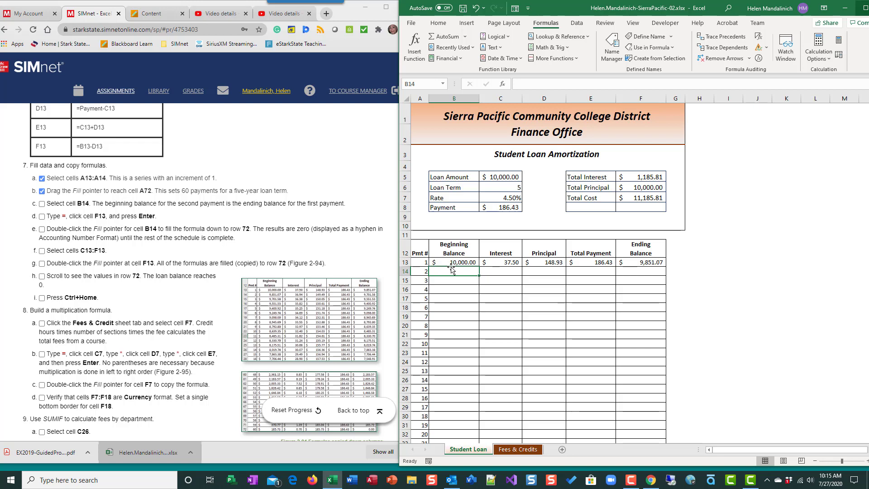
type("=")
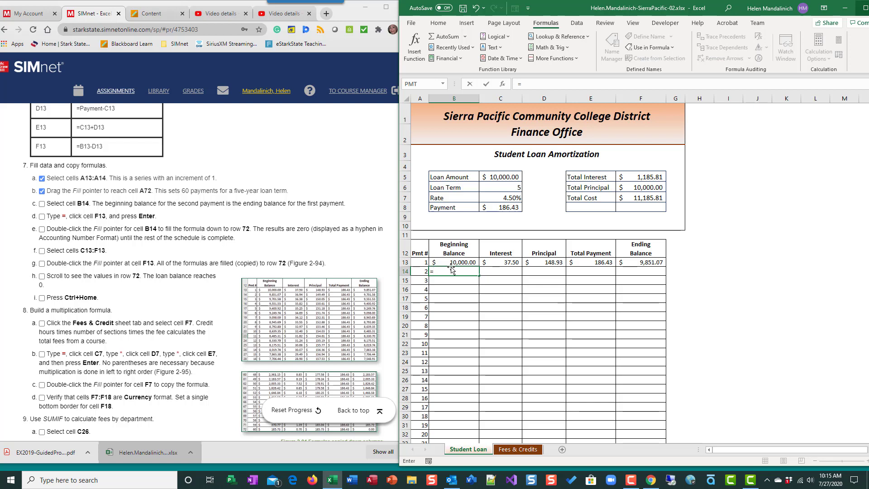
left_click(650, 263)
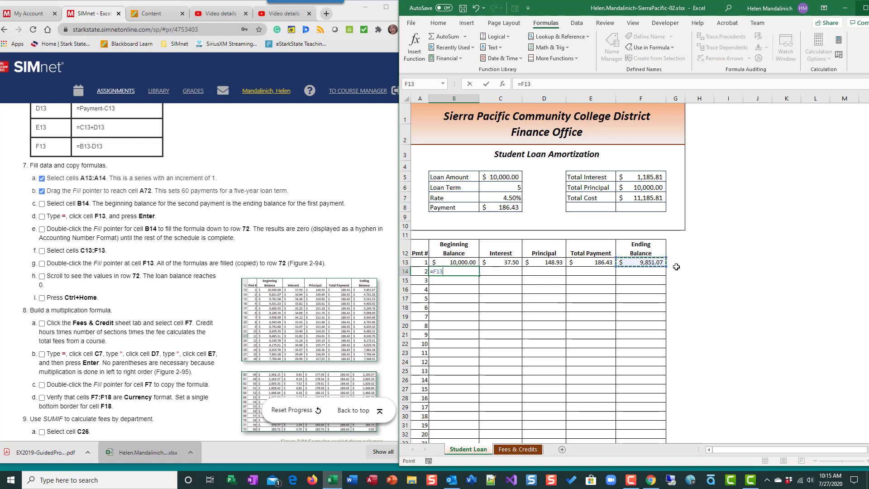
left_click(486, 83)
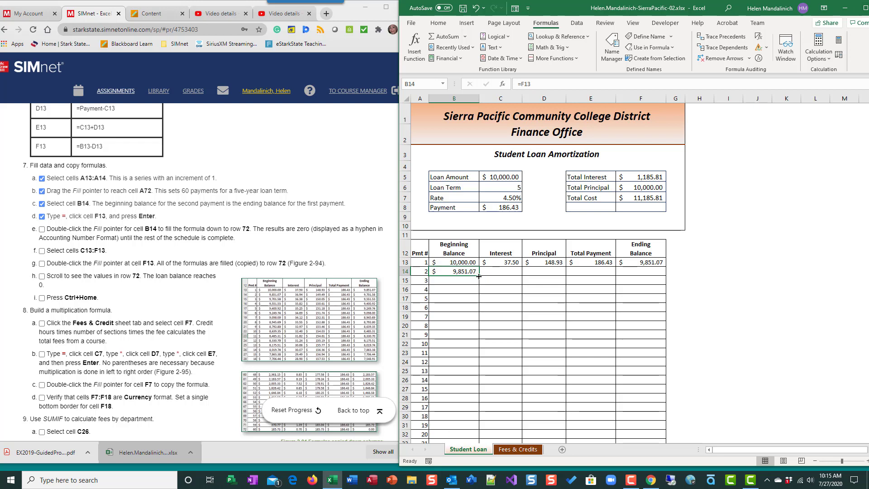
Copy the beginning balance formula in B14 down to row 72, and check off instruction 7e.
double_click(480, 275)
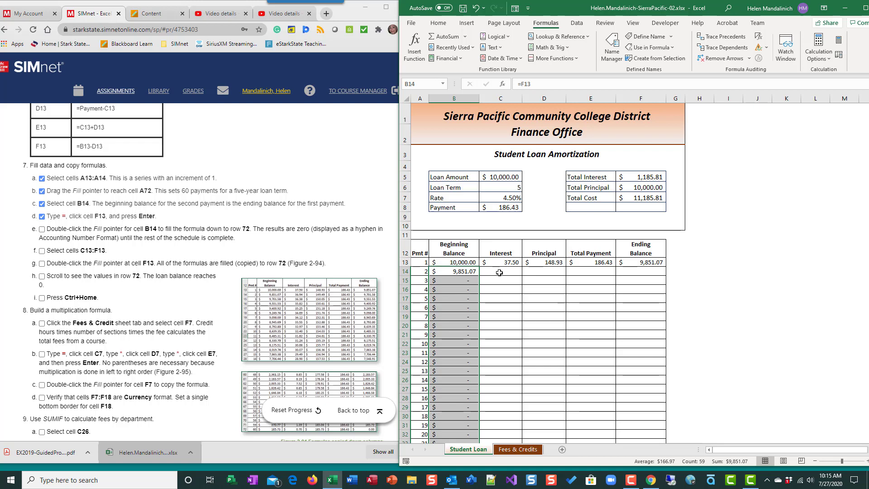
left_click(499, 272)
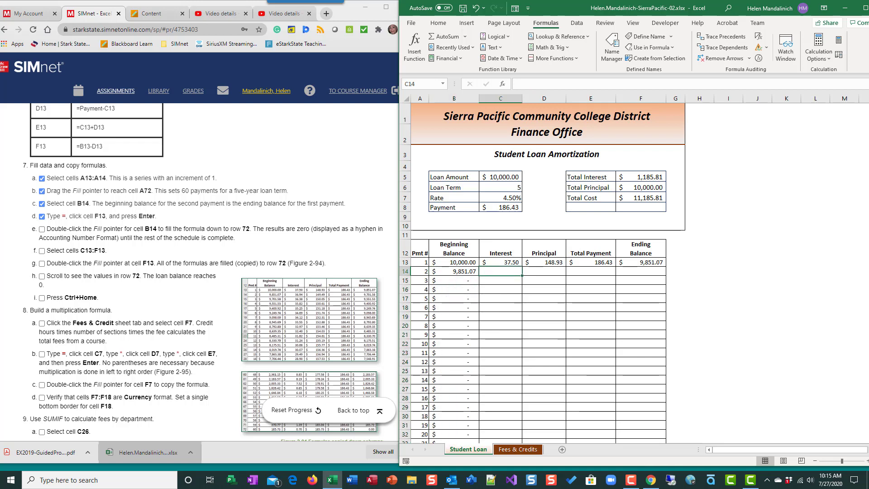
left_click(43, 228)
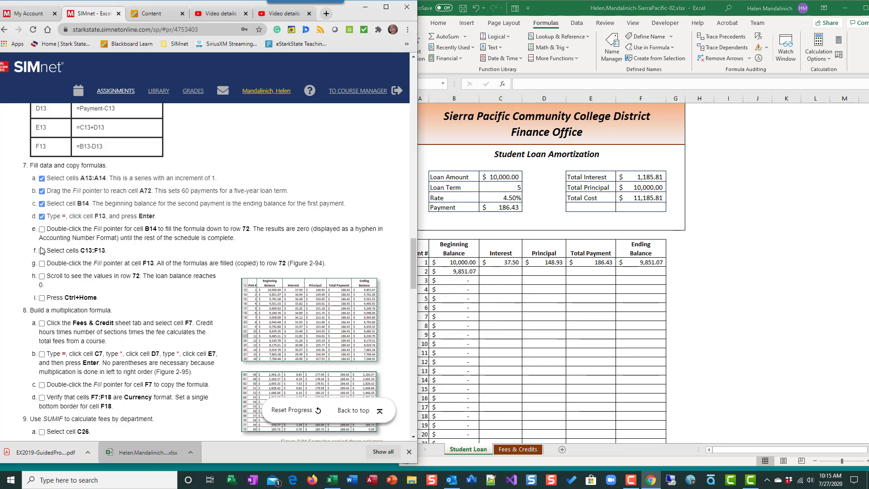
left_click(42, 229)
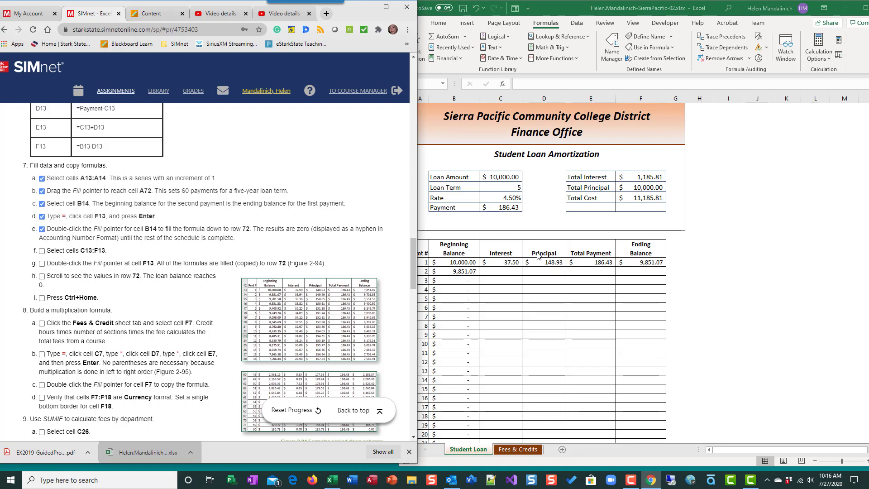
Copy the interest, principal, total payment and ending balance formulas in C13:F13 down to row 72.
left_click(507, 266)
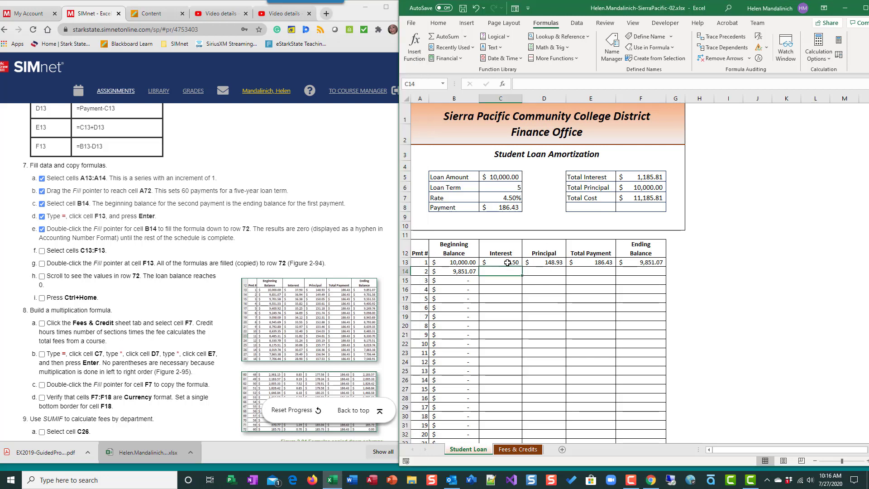
left_click_drag(508, 265, 645, 262)
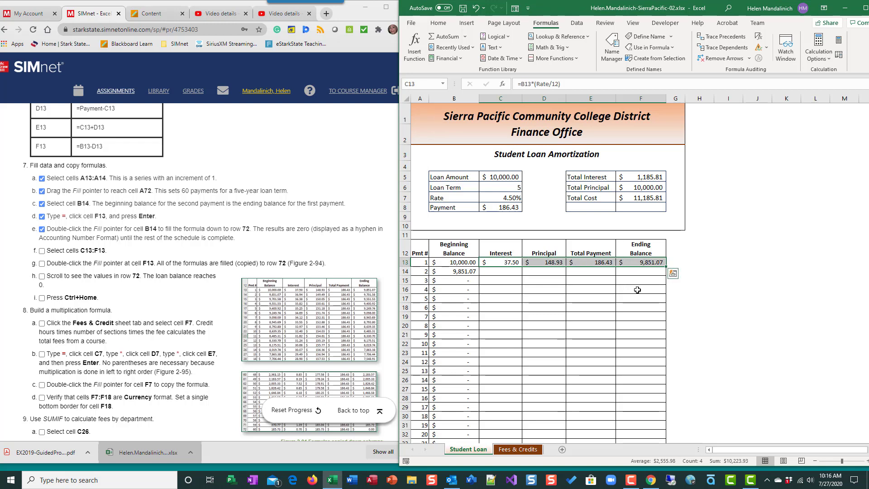
double_click(666, 266)
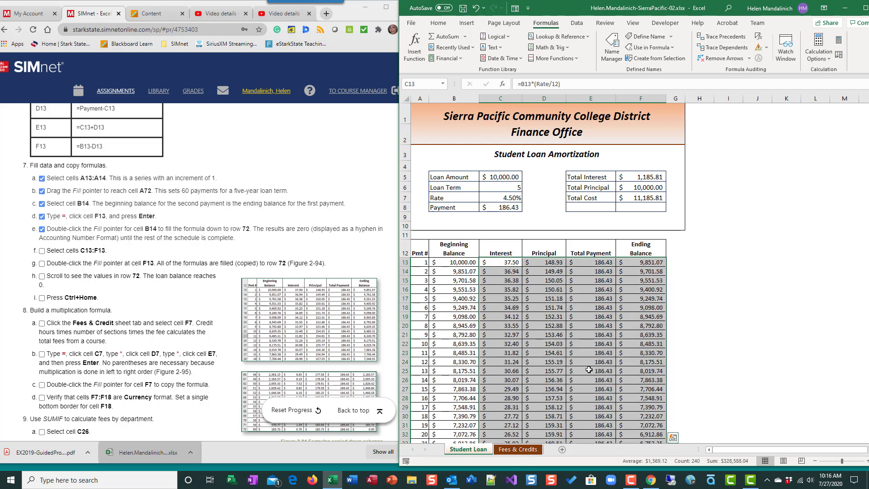
Review the filled amortization schedule from payment 1 to the ending balance in row 72.
scroll(588, 369, "down", 15)
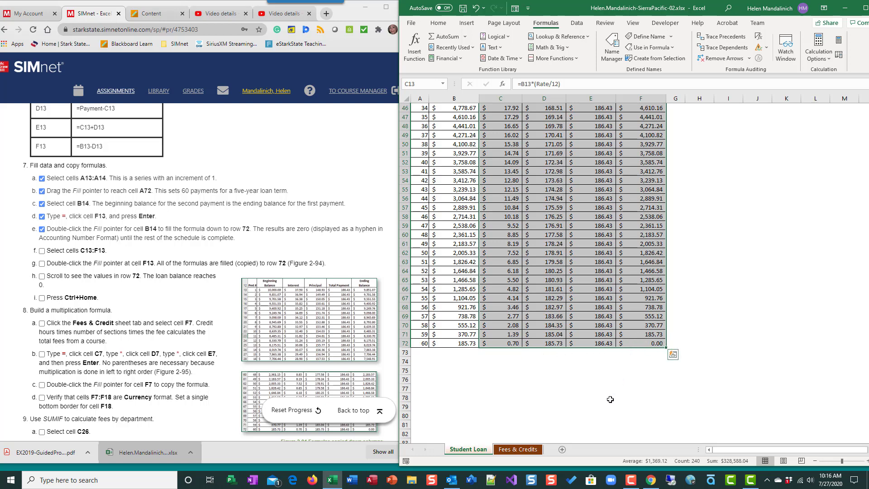
scroll(610, 399, "up", 10)
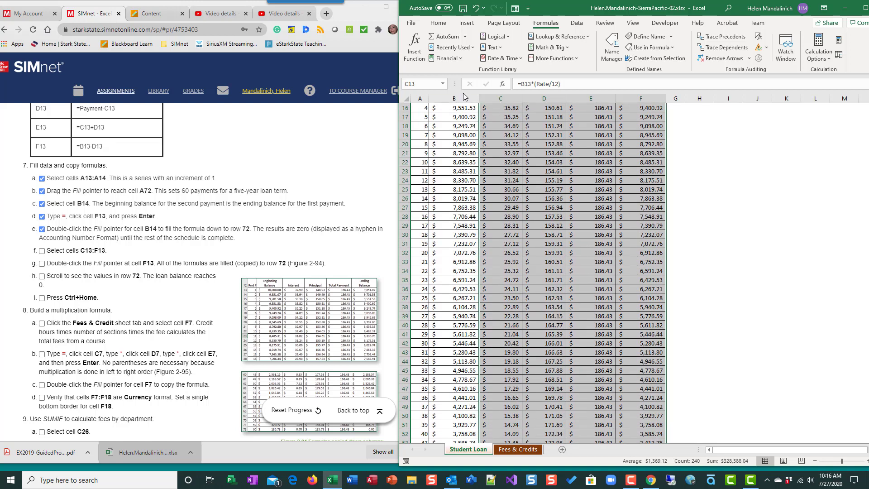
scroll(512, 269, "up", 2)
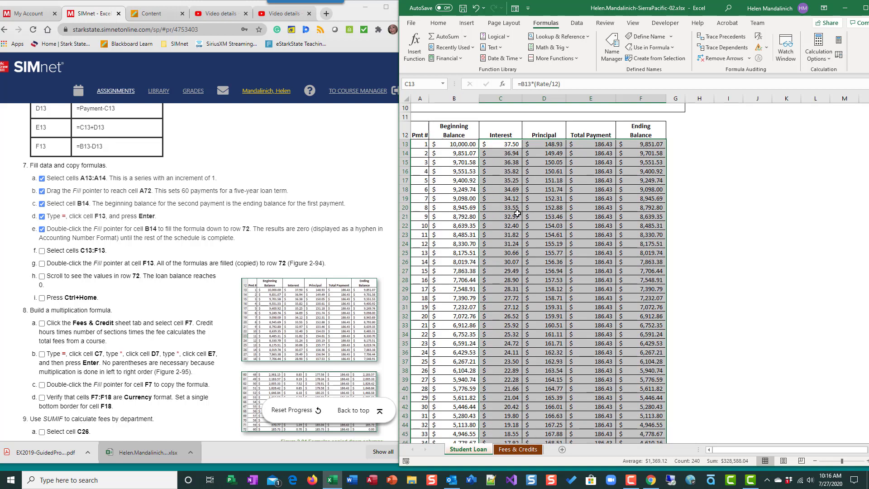
scroll(521, 347, "down", 7)
scroll(521, 347, "down", 4)
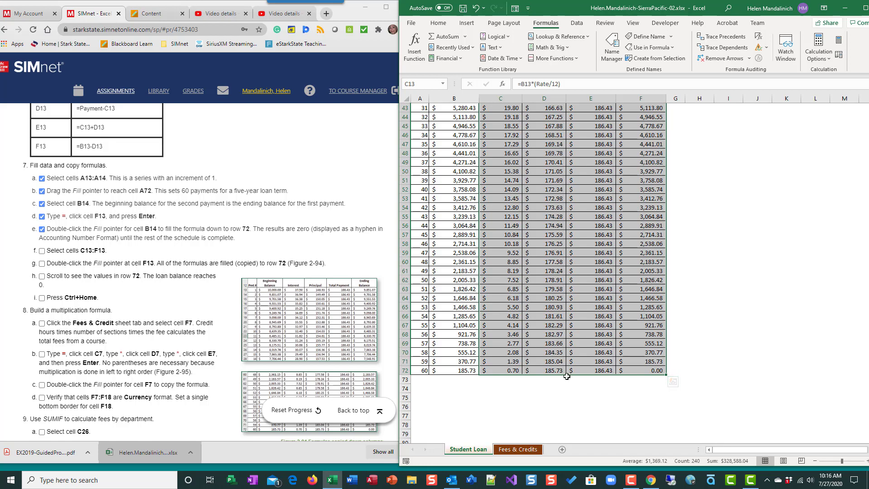
scroll(615, 359, "up", 12)
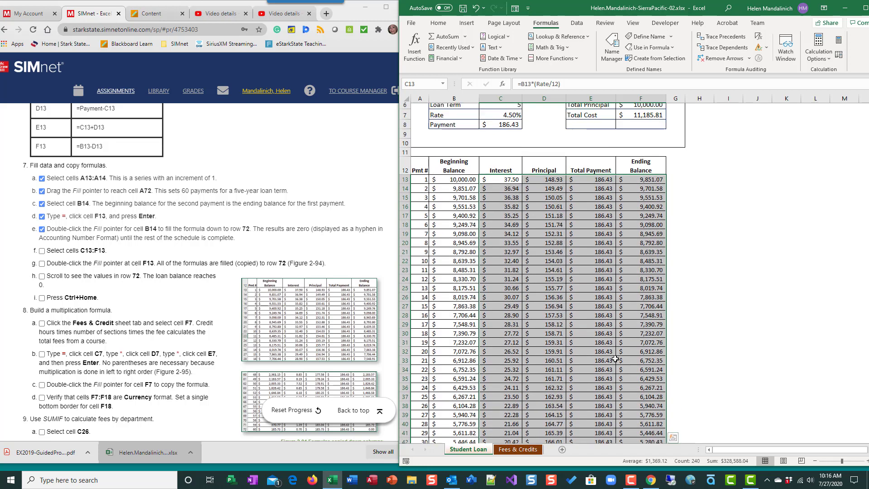
scroll(615, 359, "up", 2)
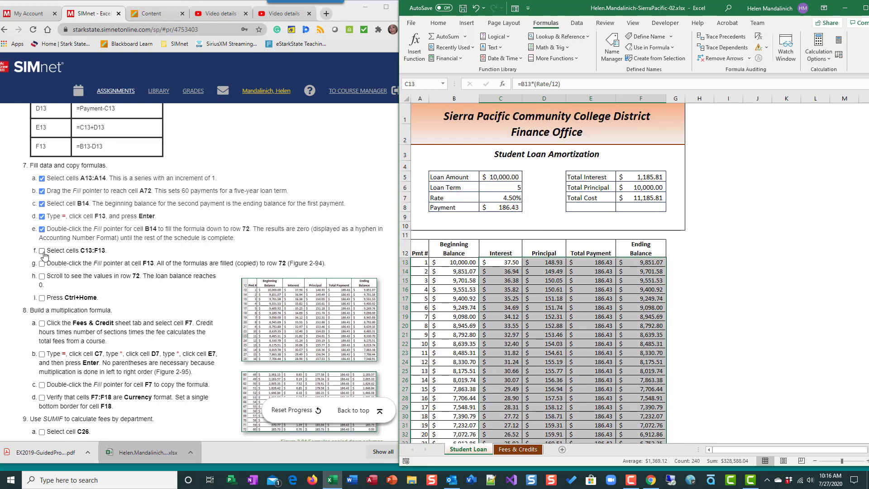
Check off instructions 7f through 7i in the SIMnet project checklist.
left_click(42, 251)
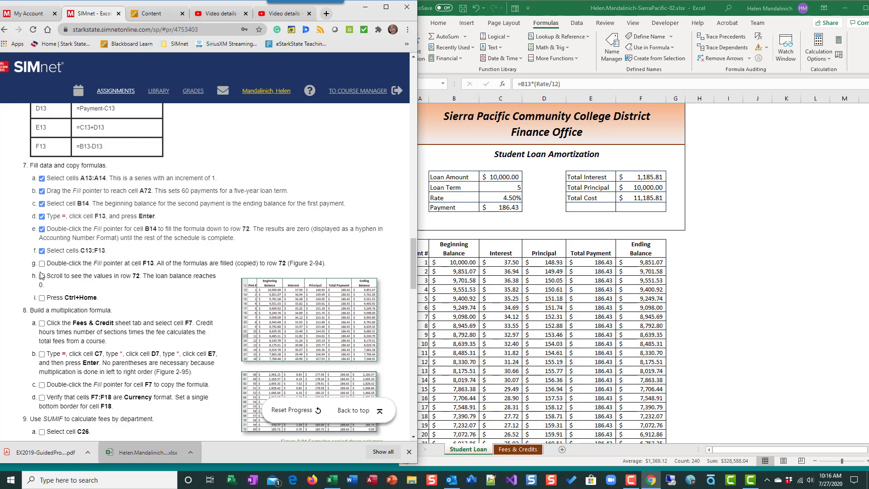
left_click(42, 276)
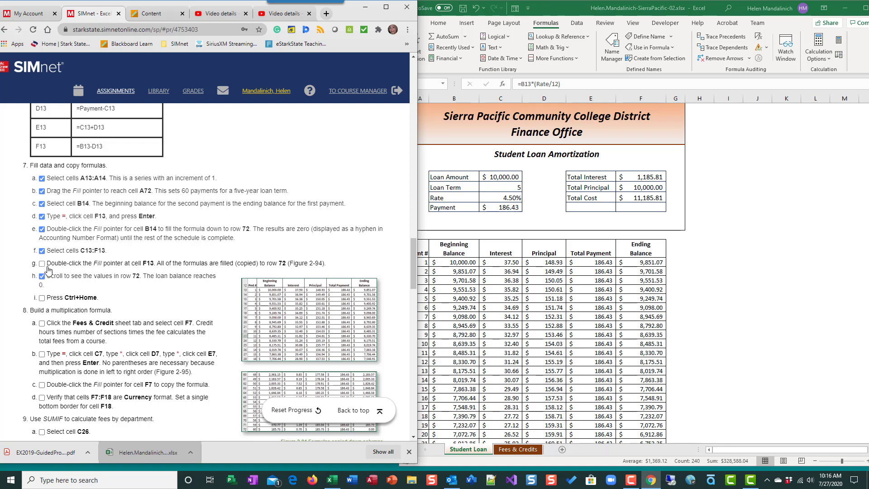
left_click(43, 264)
left_click(42, 298)
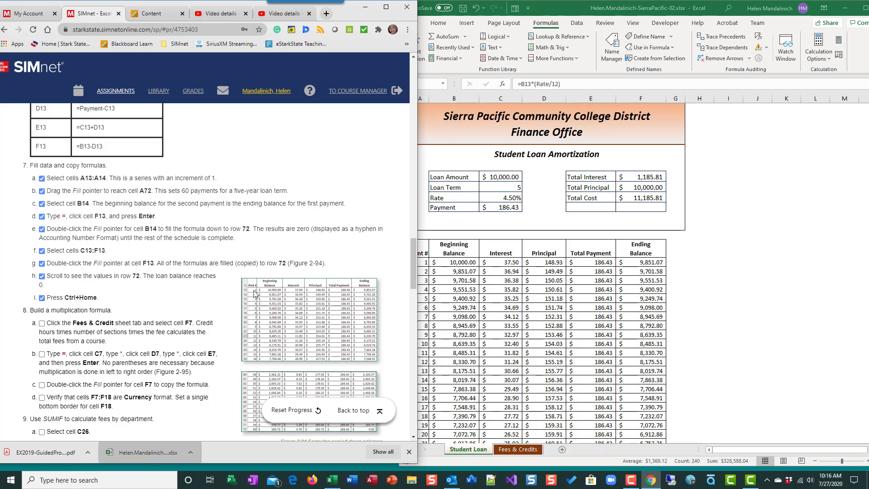
Switch to the Excel workbook and return to cell A1 on the Student Loan sheet.
key("Home")
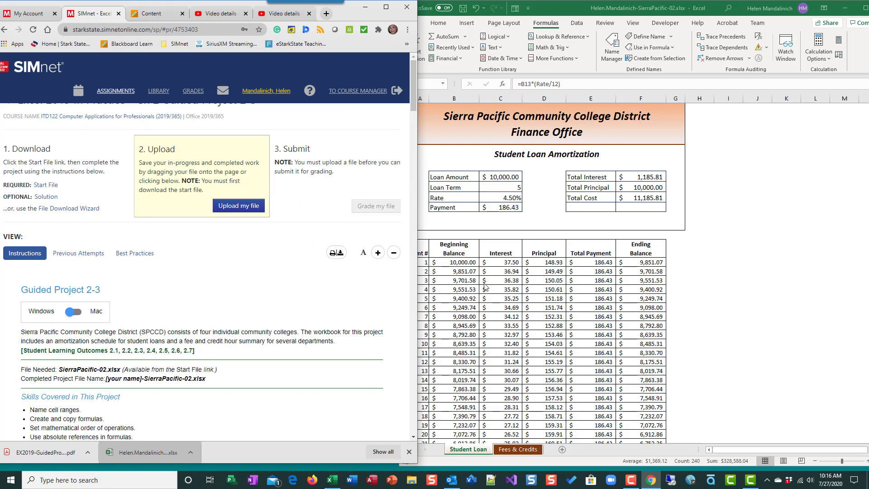
key("alt+Tab")
key("ctrl+Home")
Bring instruction 8 of the SIMnet project into view and open the Fees & Credits sheet in the workbook.
scroll(148, 324, "down", 20)
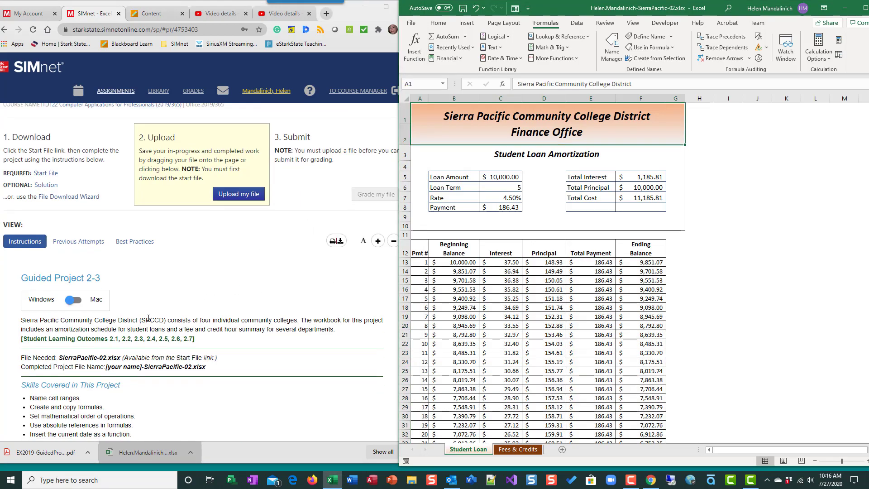
scroll(147, 324, "down", 15)
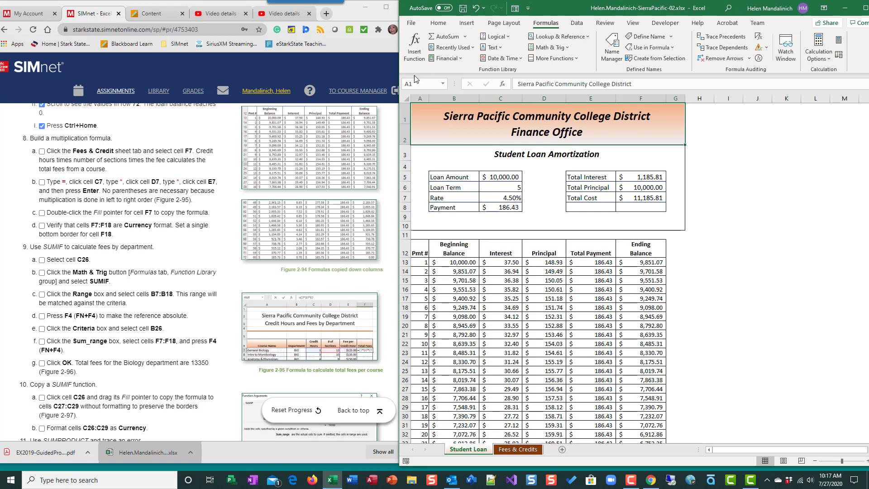
scroll(616, 329, "down", 4)
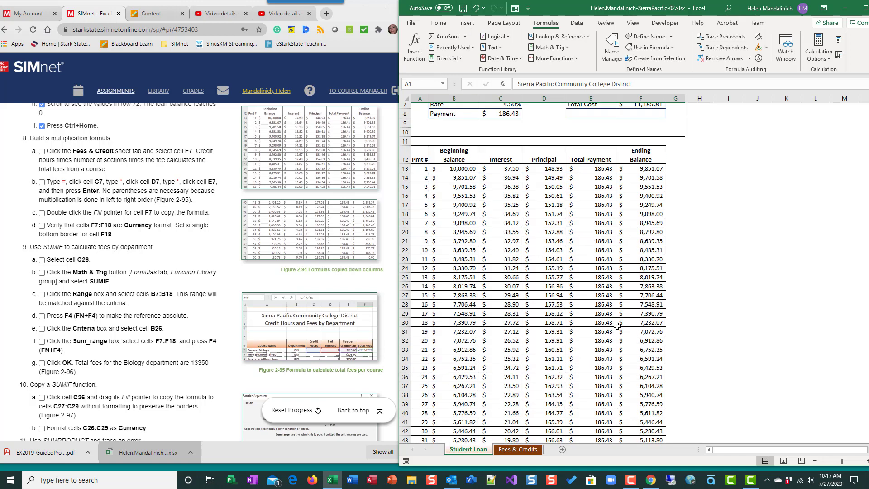
scroll(616, 329, "up", 4)
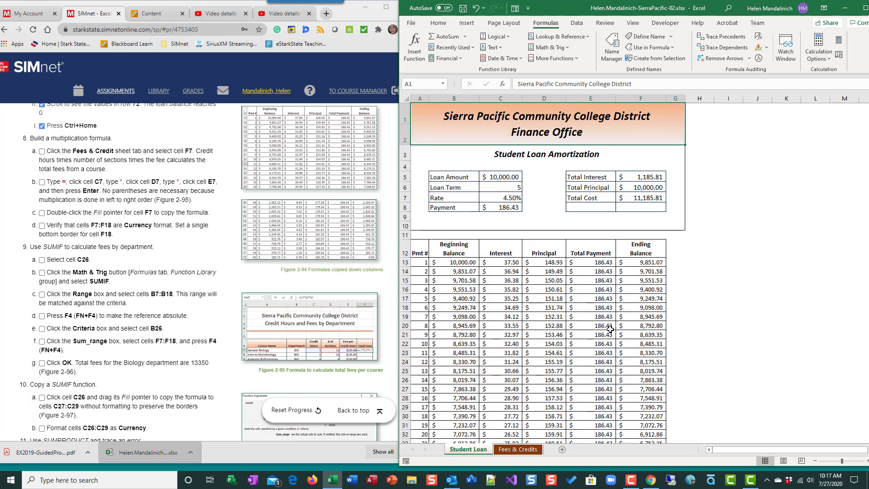
left_click(528, 450)
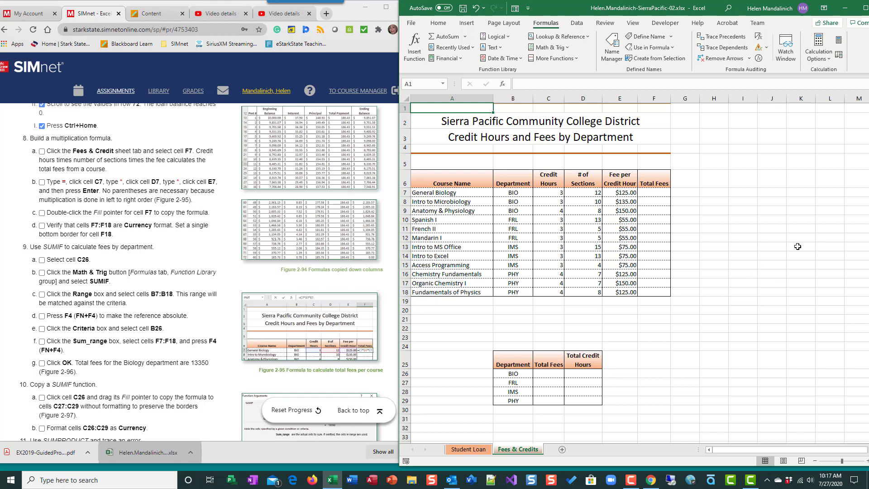
Enter the formula =C7*D7*E7 in cell F7 to calculate the total fees for General Biology.
left_click(655, 193)
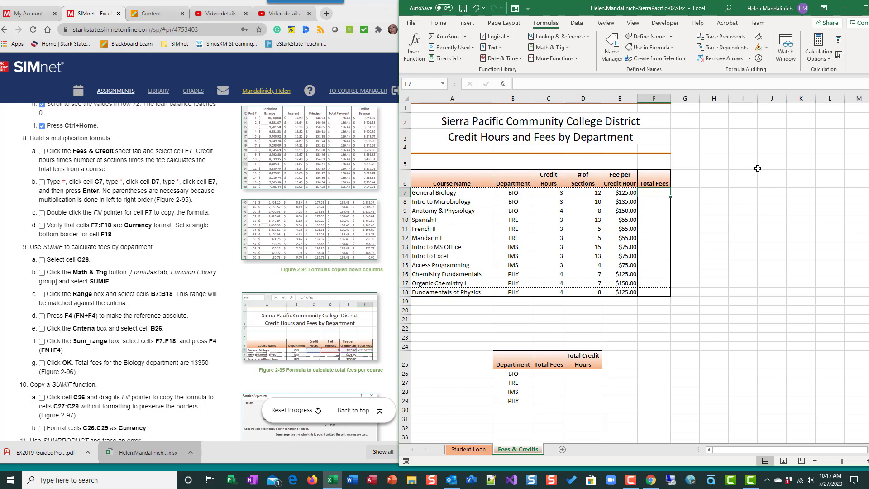
type("=")
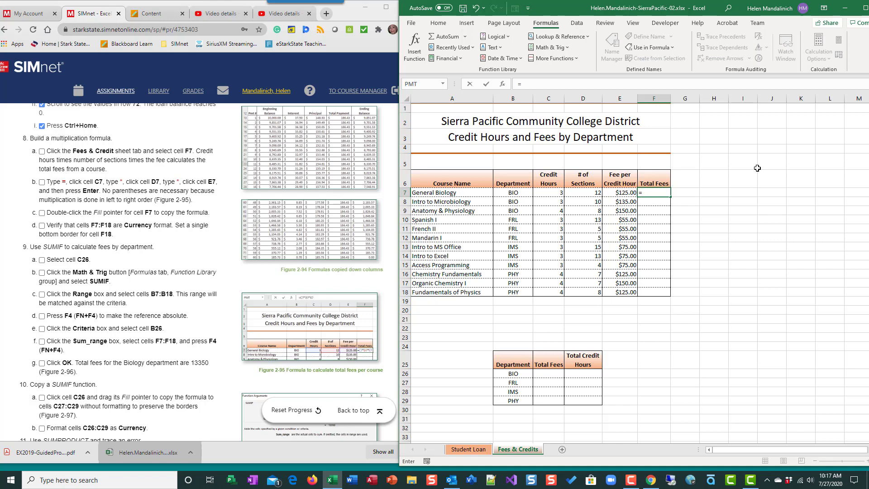
left_click(547, 191)
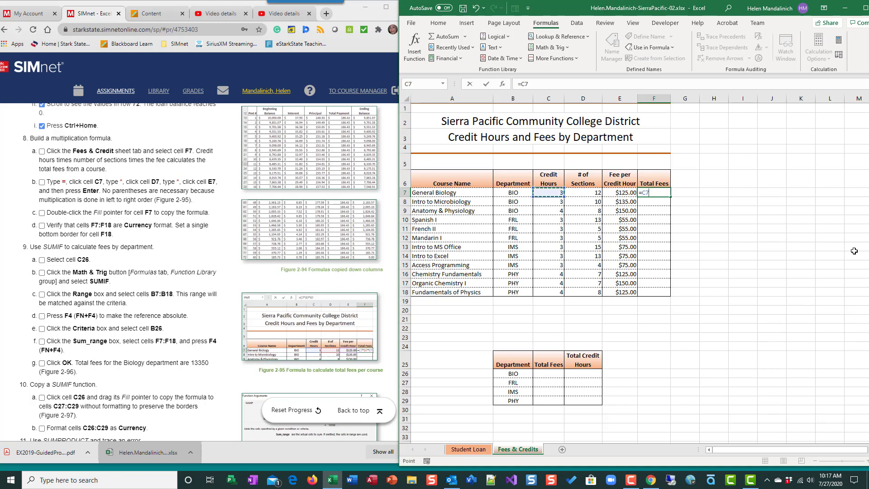
type("*")
left_click(588, 191)
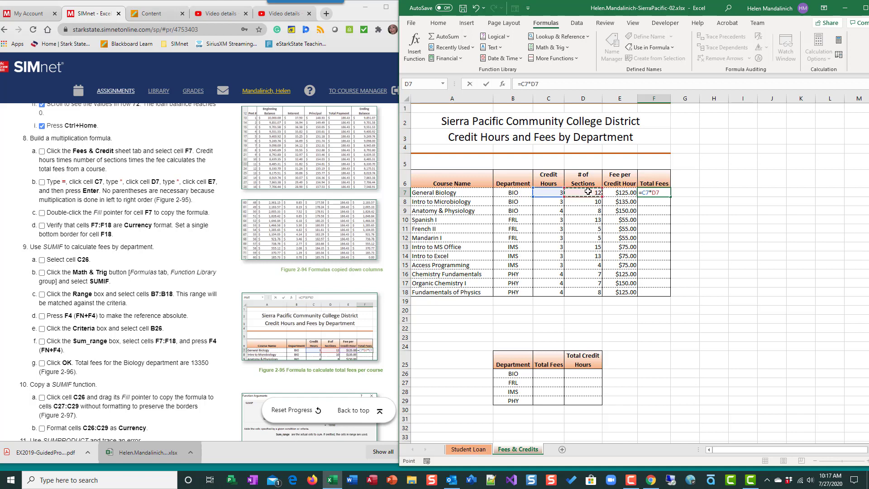
type("*")
left_click(623, 193)
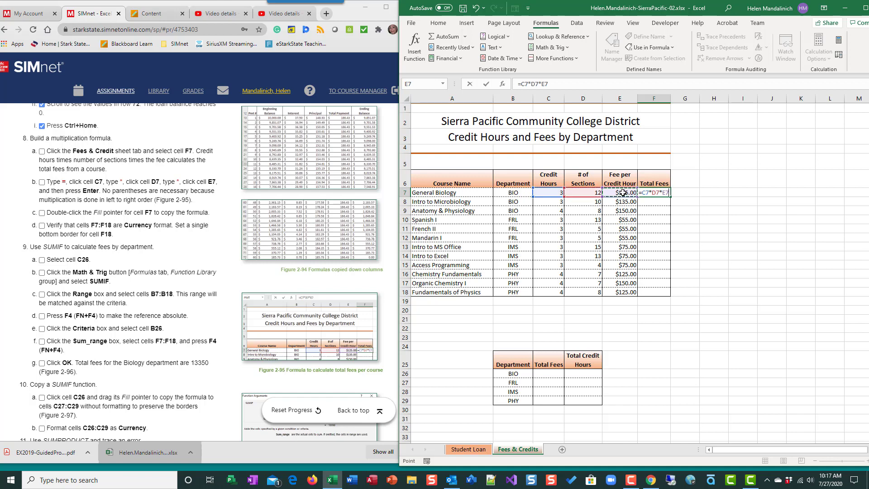
left_click(487, 84)
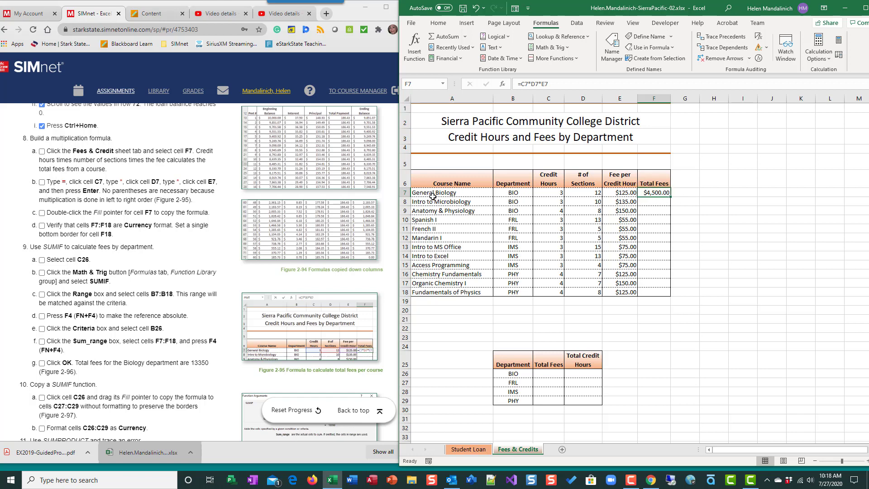
Check off instructions 8a and 8b in SIMnet, copy the F7 formula down through F18 in Excel, and check off 8c.
left_click(42, 152)
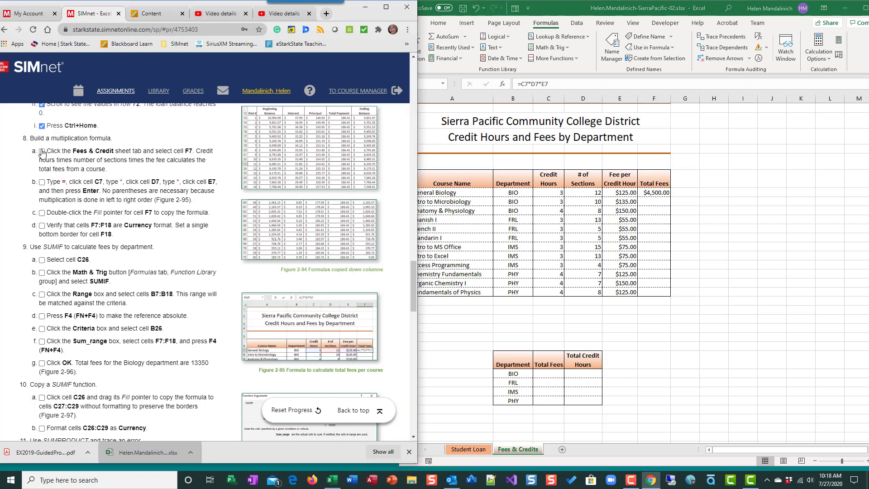
left_click(42, 182)
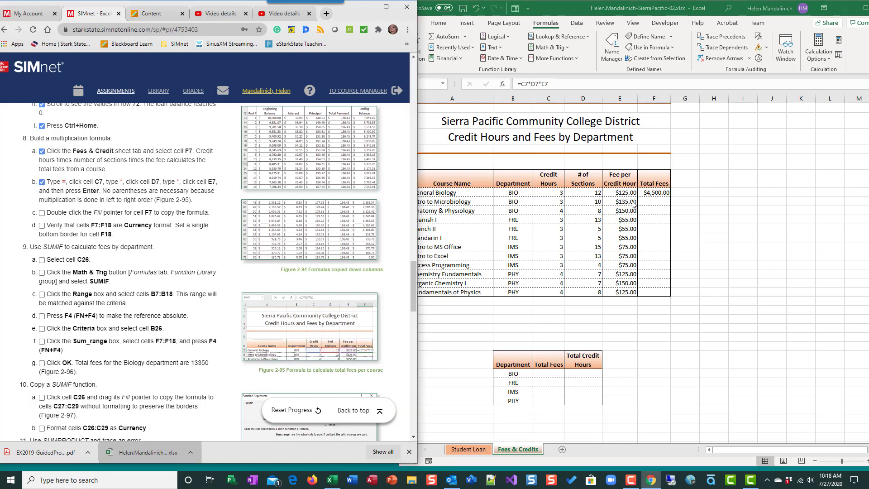
left_click(659, 198)
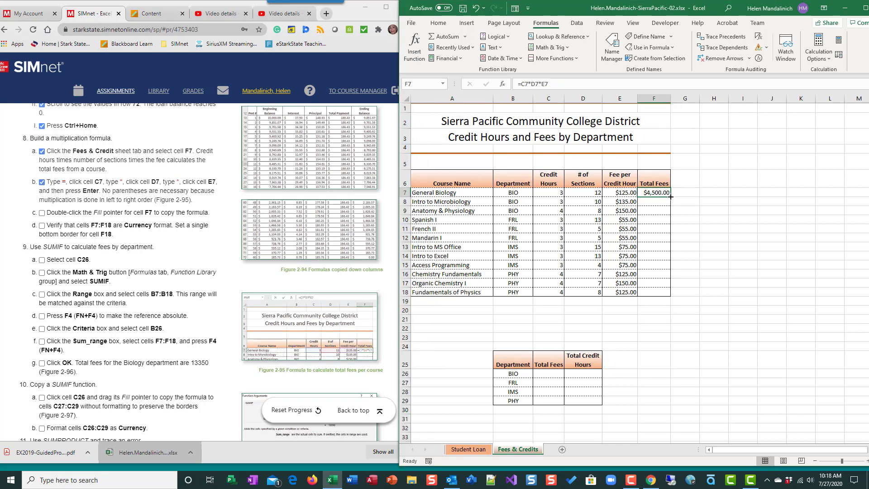
double_click(670, 197)
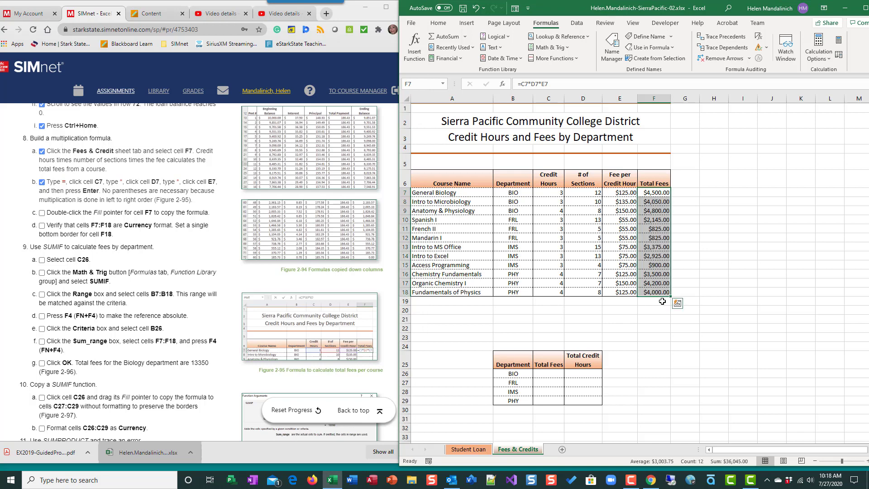
left_click(40, 213)
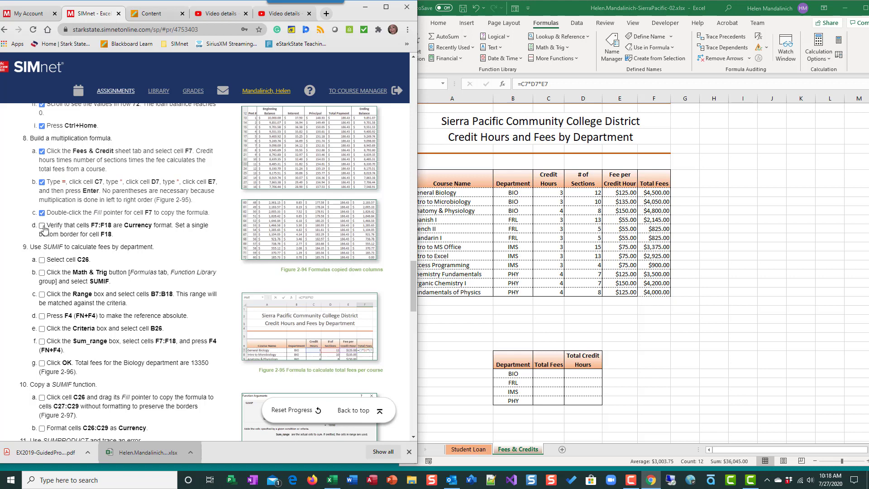
Switch to Excel and apply the Currency format to F7:F18, then check off instruction 8d in the SIMnet checklist.
left_click(332, 479)
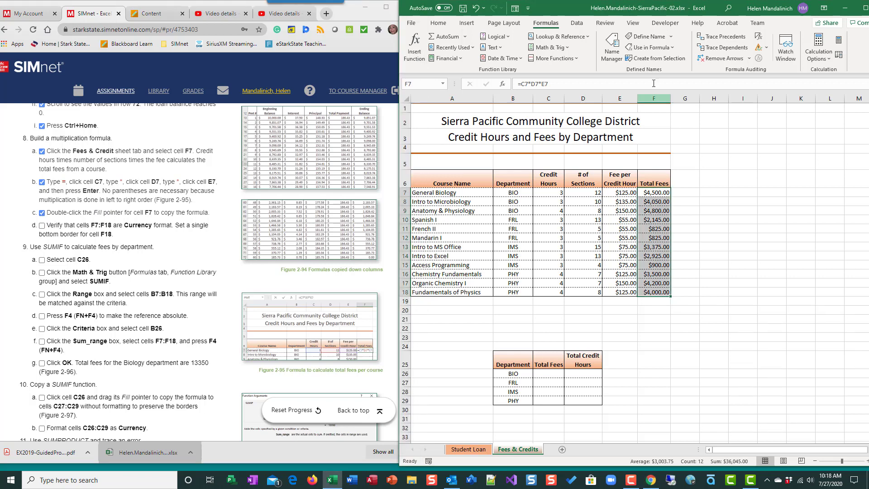
left_click(438, 23)
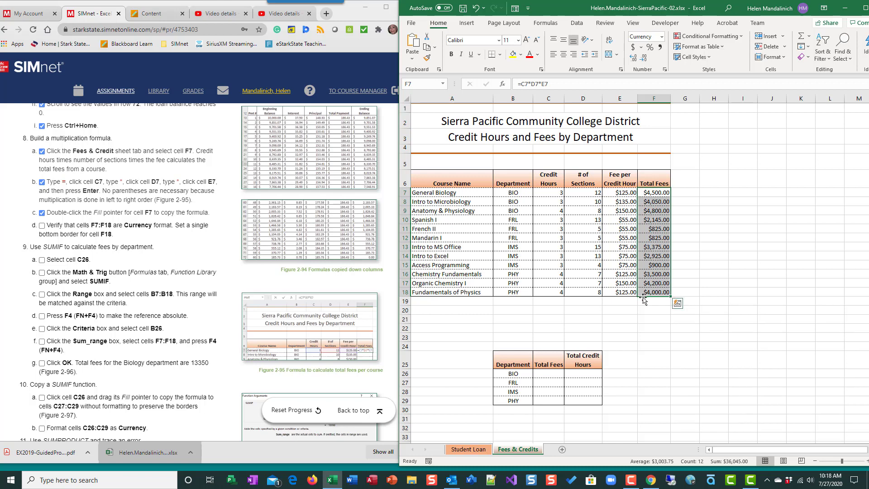
left_click(634, 48)
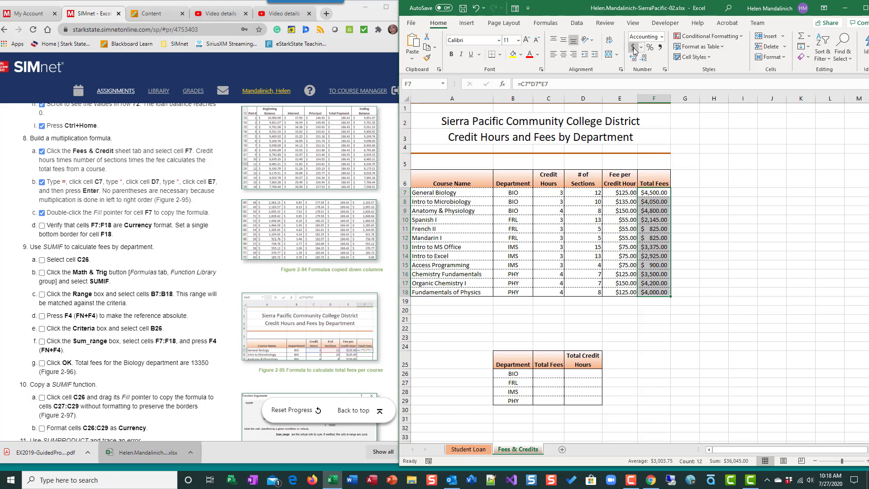
left_click(662, 40)
left_click(656, 90)
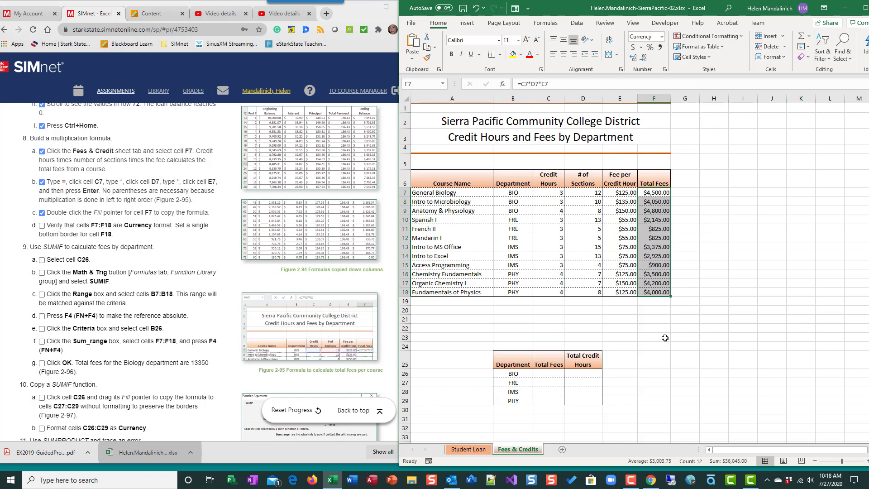
left_click(681, 337)
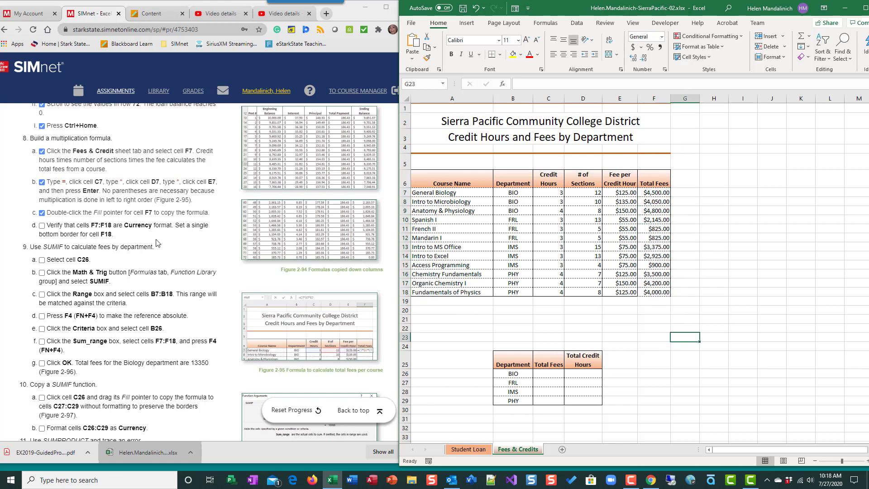
left_click(48, 225)
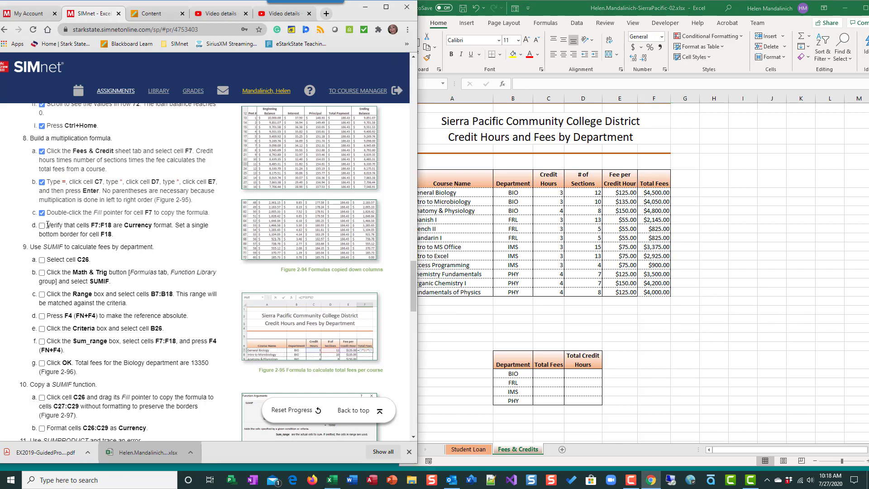
left_click(45, 225)
Apply a single bottom border to cell F18 in the Excel workbook.
left_click(657, 293)
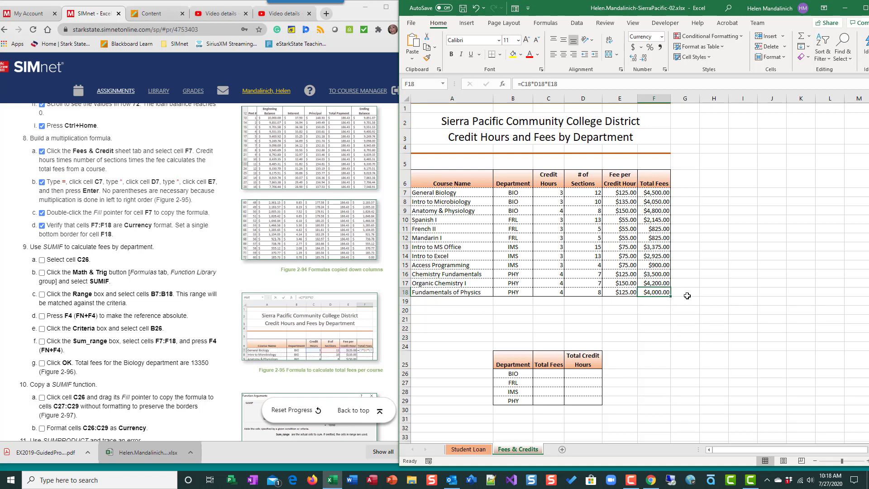
left_click(492, 55)
left_click(772, 300)
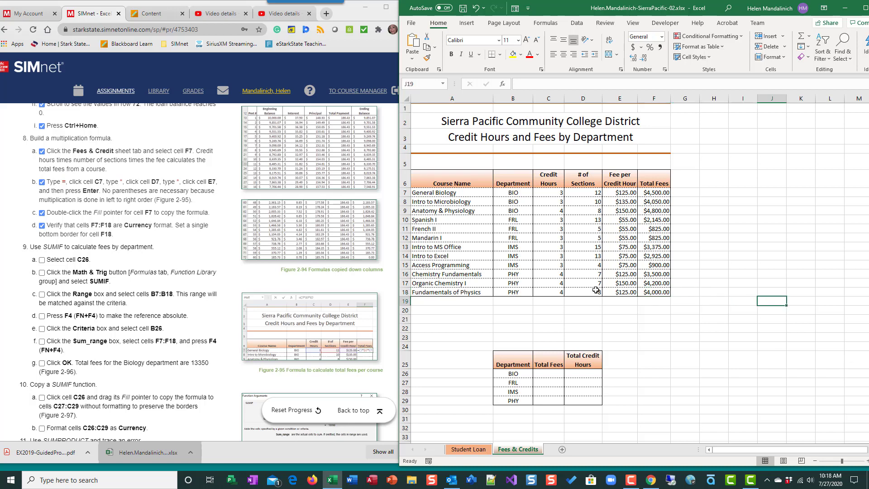
left_click(662, 292)
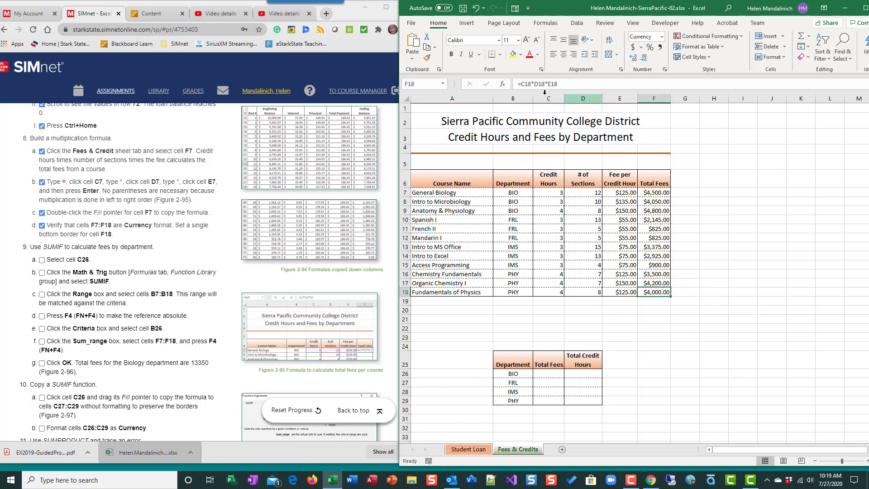
left_click(693, 291)
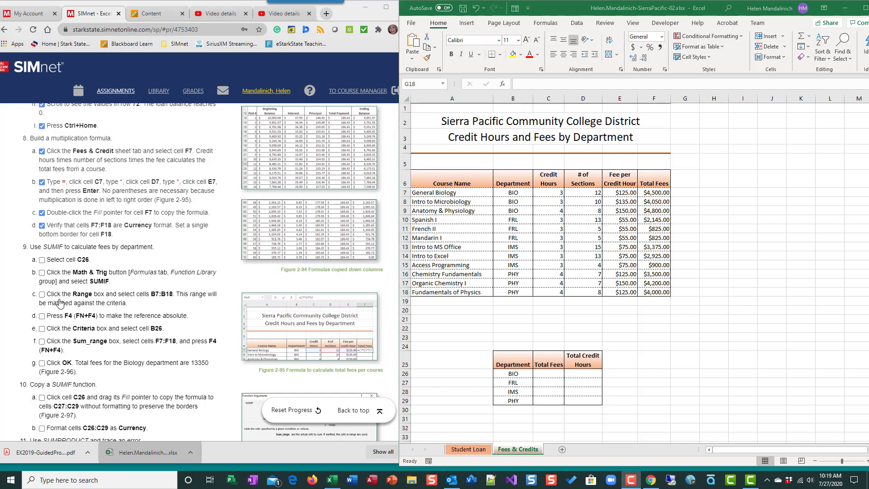
Bring instruction 9 into view, select cell C26 on Fees & Credits, and check off instruction 9a in SIMnet.
scroll(106, 303, "down", 1)
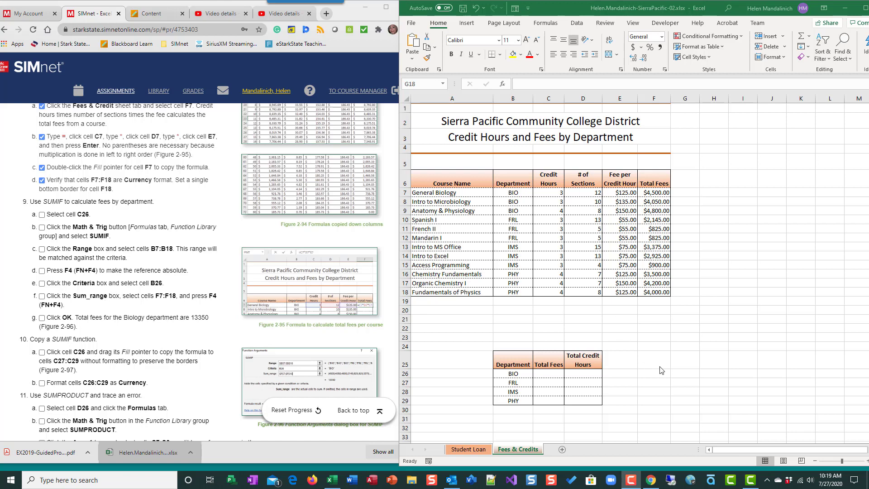
scroll(661, 370, "down", 1)
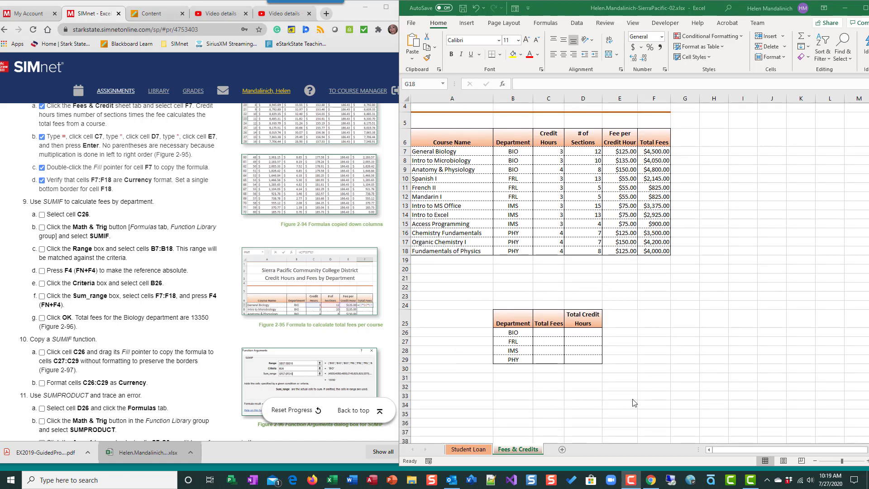
left_click(558, 333)
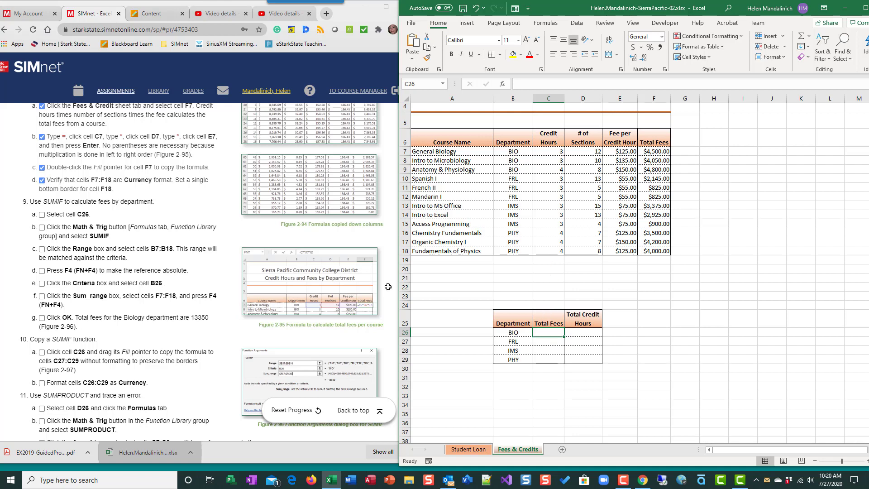
left_click(43, 214)
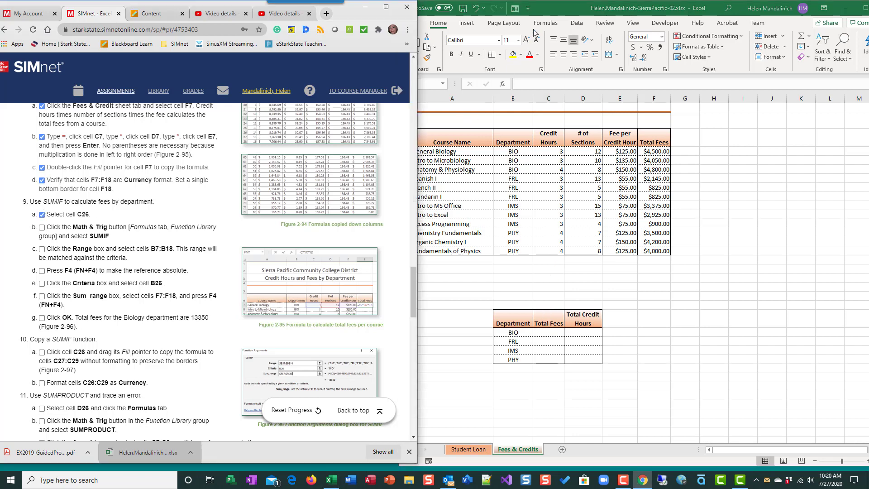
Insert the SUMIF function in cell C26 and move its arguments dialog clear of the course table.
left_click(547, 23)
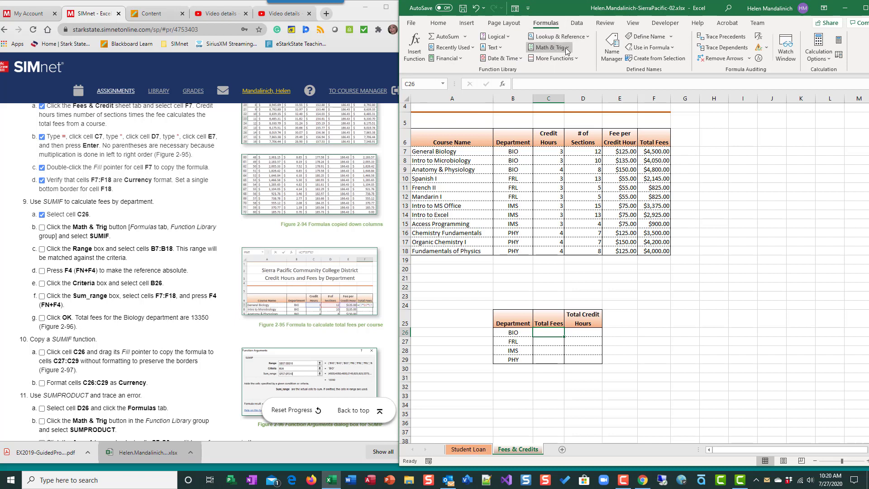
left_click(550, 48)
left_click_drag(600, 143, 599, 328)
left_click(551, 252)
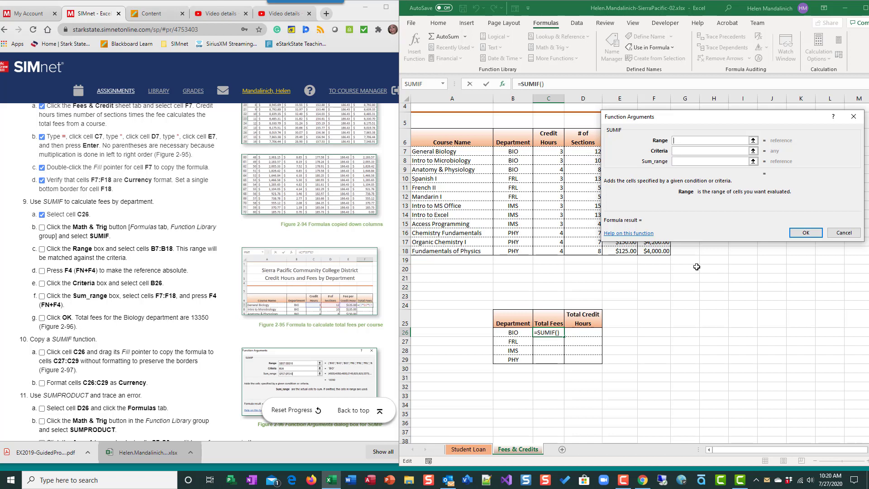
left_click_drag(670, 118, 681, 274)
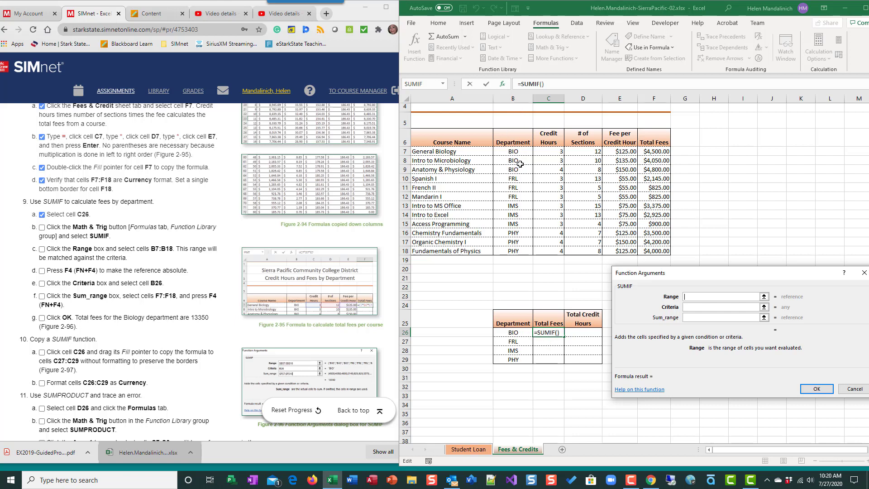
Set the SUMIF Range argument to the department cells B7:B18 as an absolute reference, $B$7:$B$18.
left_click_drag(520, 152, 515, 183)
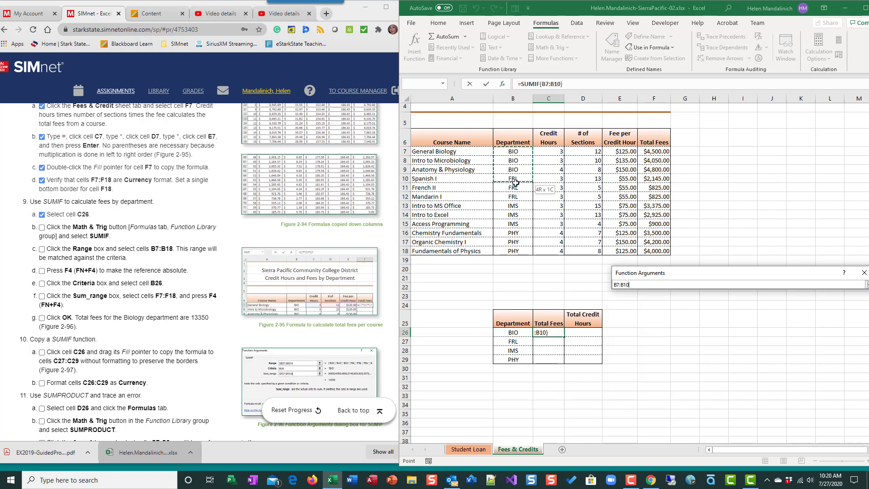
left_click_drag(514, 222, 514, 252)
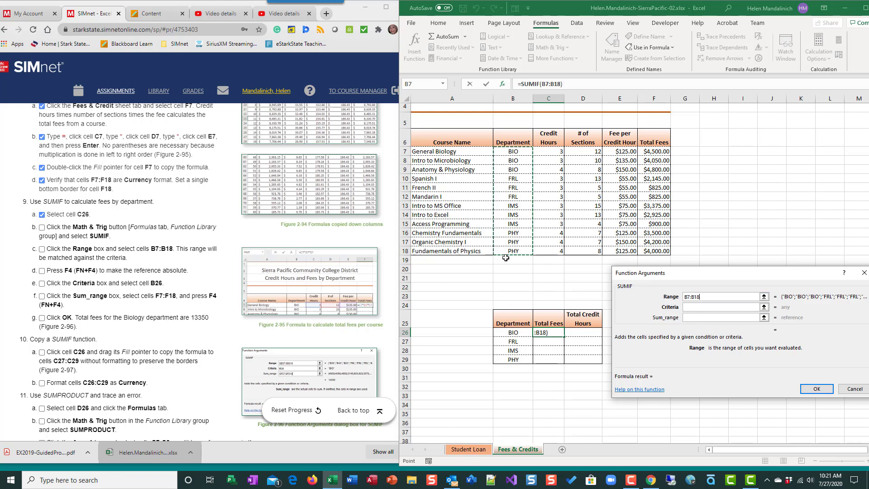
key("F4")
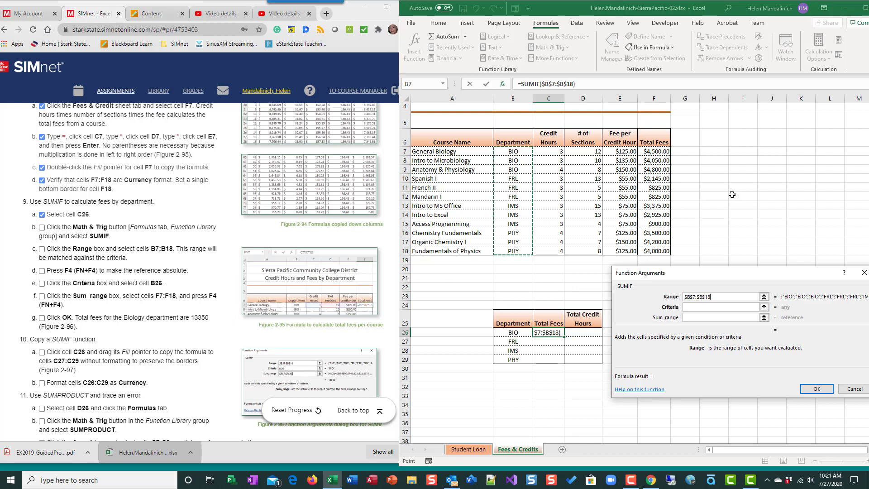
Complete the SUMIF in C26 with Criteria B26 and absolute Sum_range $F$7:$F$18, and copy the cell.
left_click(706, 308)
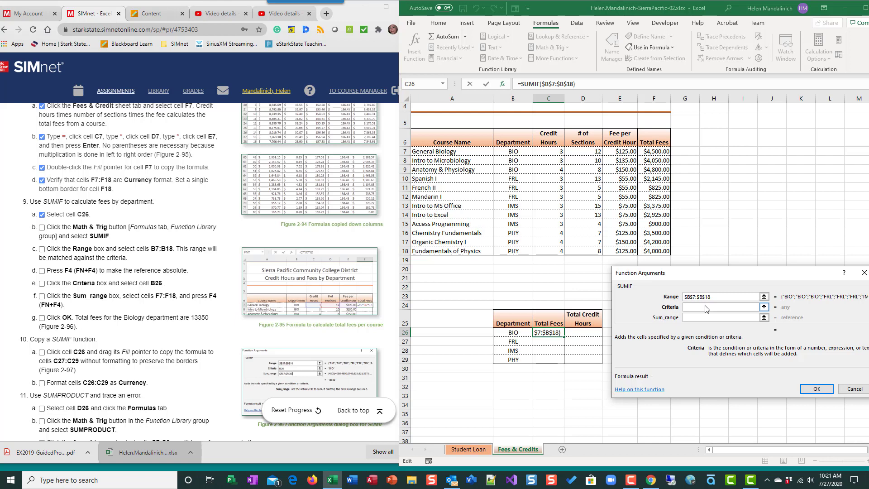
left_click(513, 333)
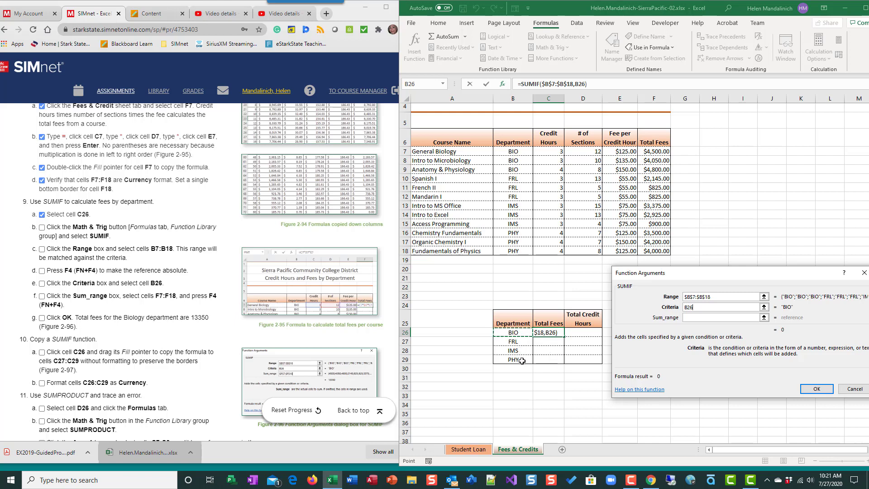
left_click(712, 317)
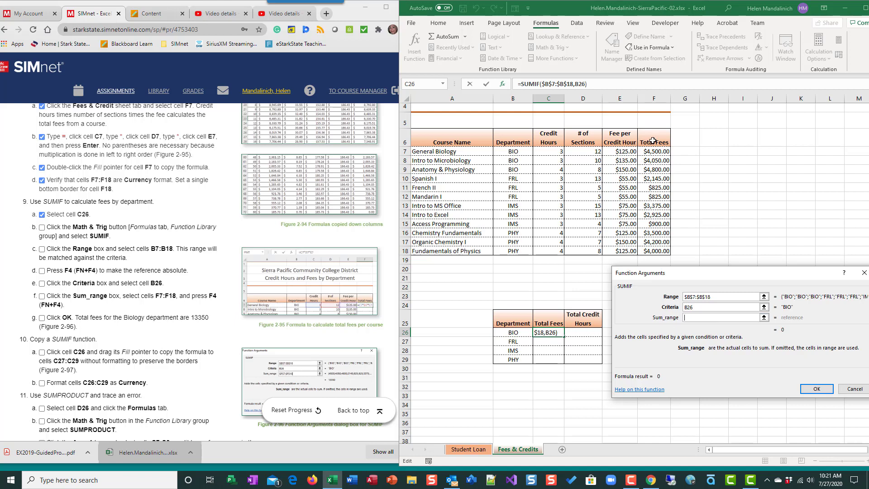
left_click_drag(659, 150, 656, 250)
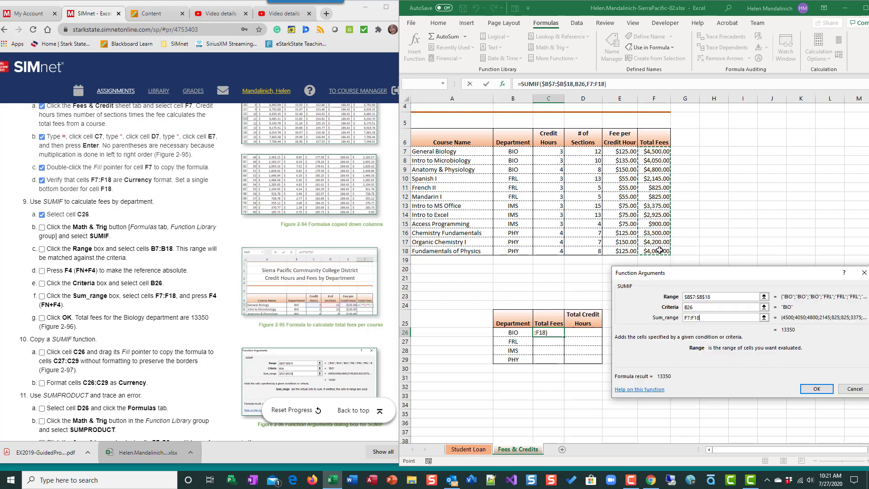
key("F4")
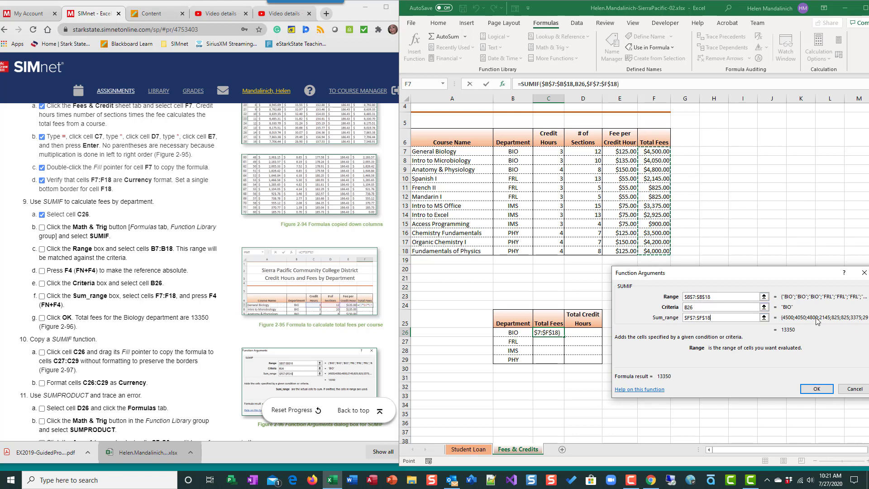
left_click(824, 392)
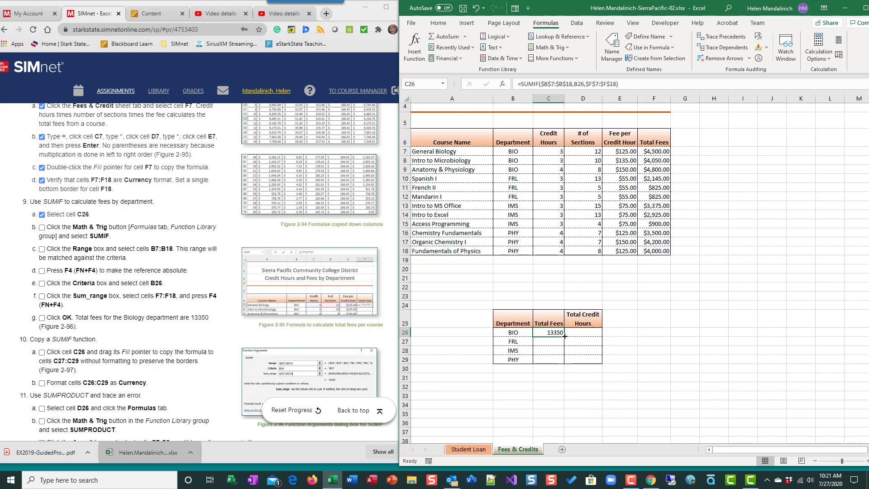
key("ctrl+c")
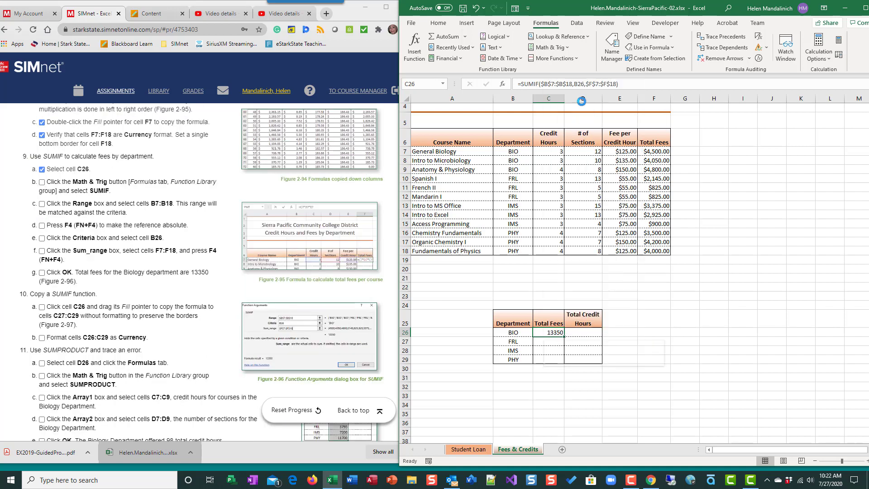
Try pasting the copied SUMIF with formulas and number formatting into C27:C29, and undo the paste.
left_click_drag(551, 342, 550, 357)
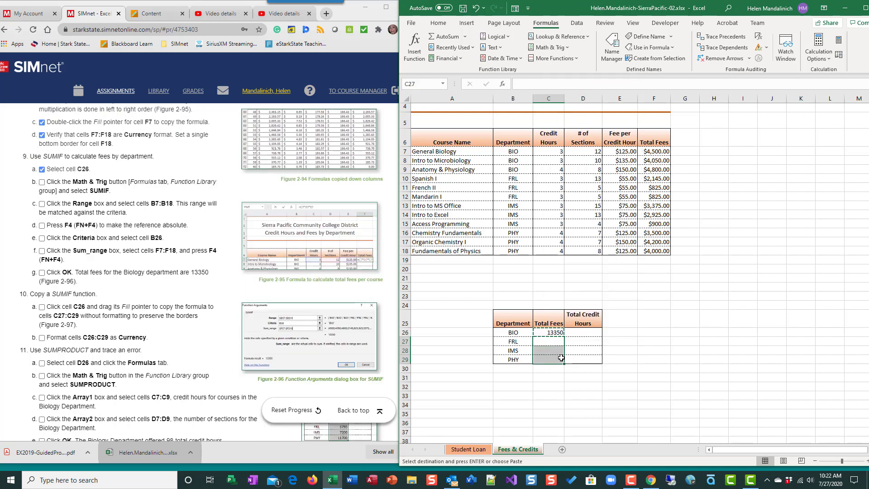
left_click(437, 23)
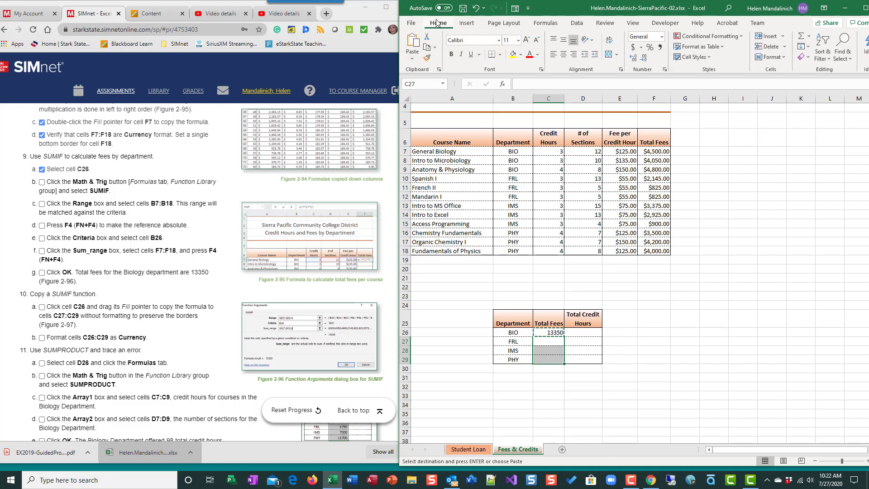
left_click(412, 60)
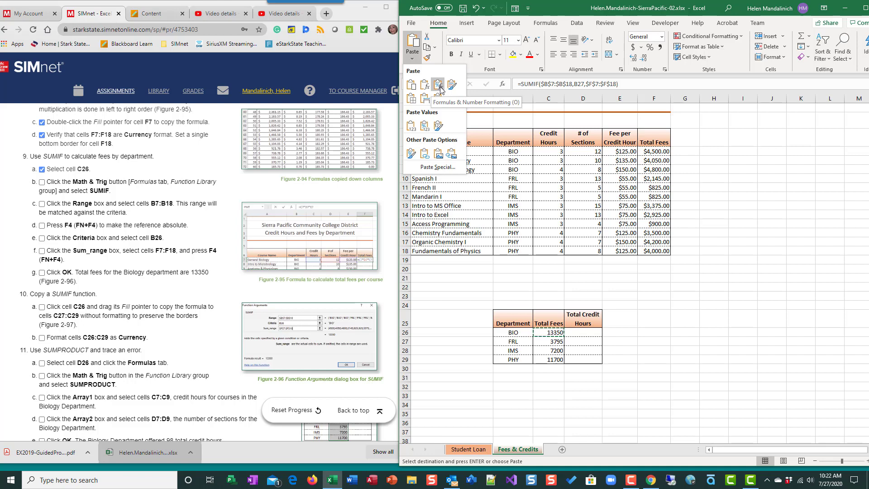
left_click(440, 87)
left_click(548, 386)
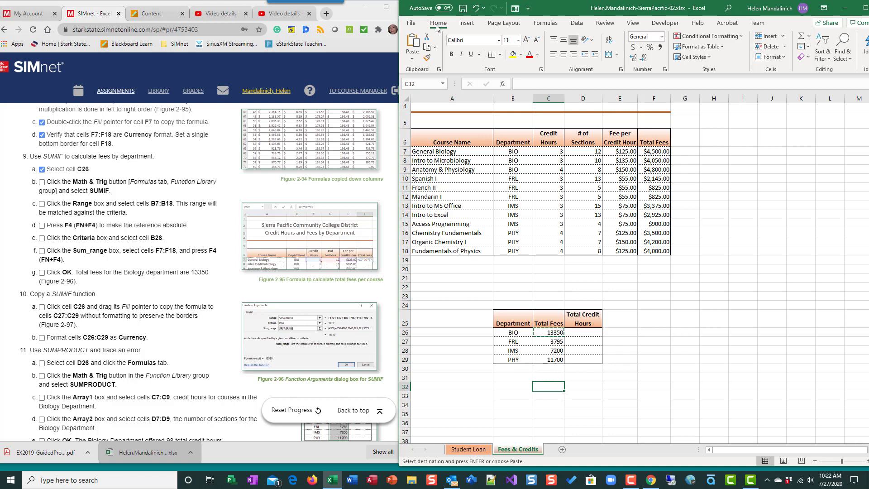
left_click(475, 8)
left_click(656, 381)
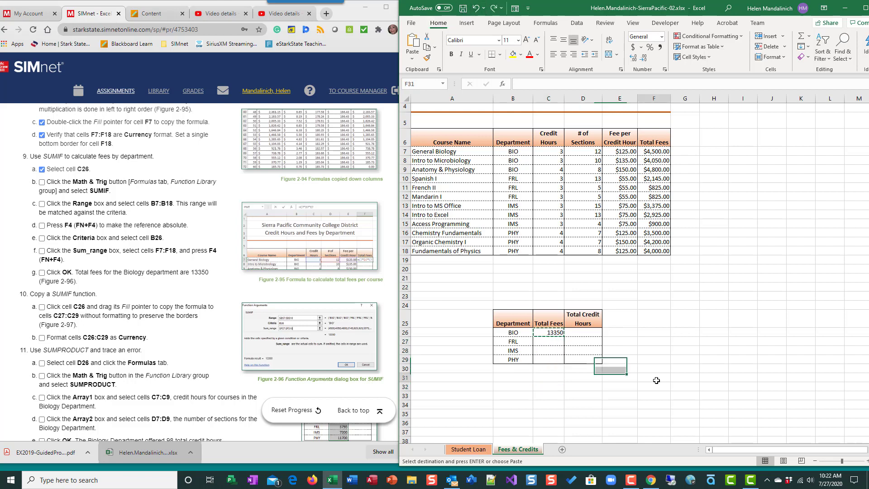
Paste only the formula copied from C26 into cells C27:C29, preserving the table borders.
left_click(556, 333)
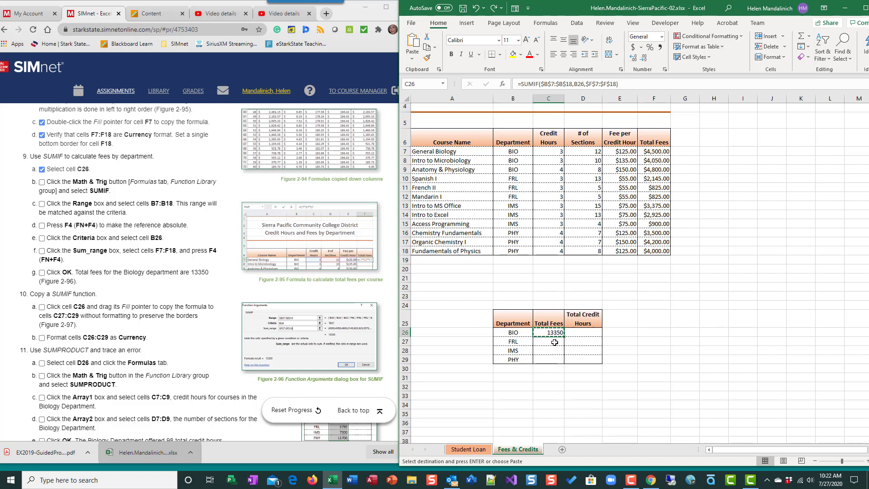
left_click_drag(555, 343, 553, 359)
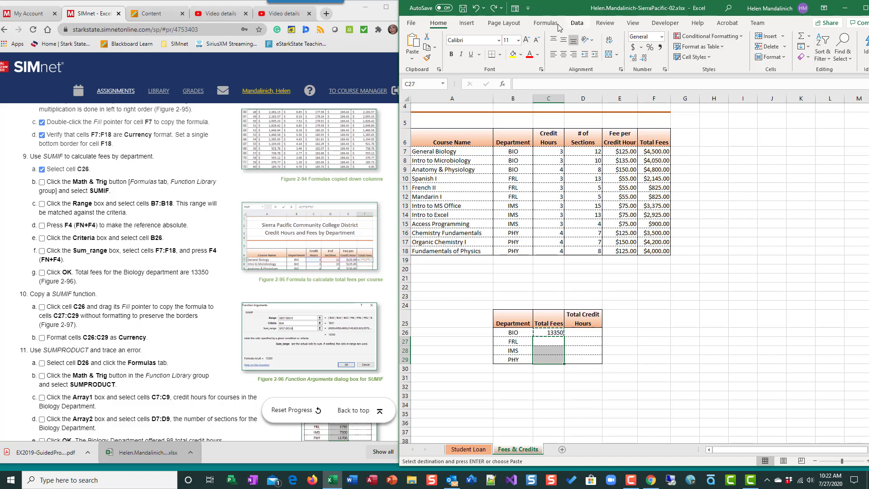
left_click(413, 62)
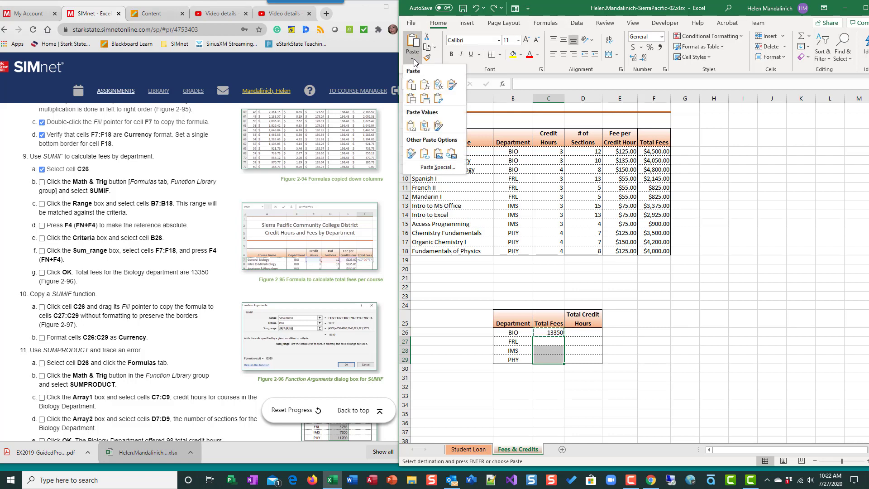
left_click(424, 86)
left_click(777, 394)
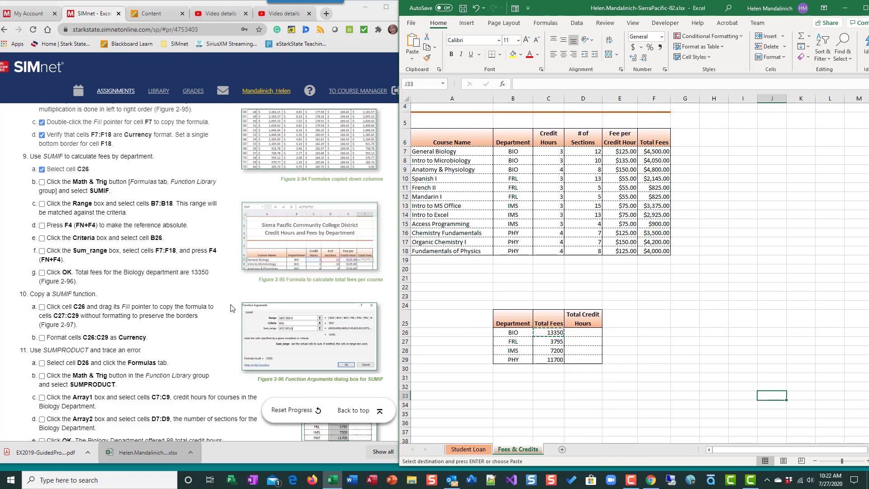
Switch to SIMnet and check off the completed SUMIF instructions, starting with 9b and 9c.
left_click(42, 182)
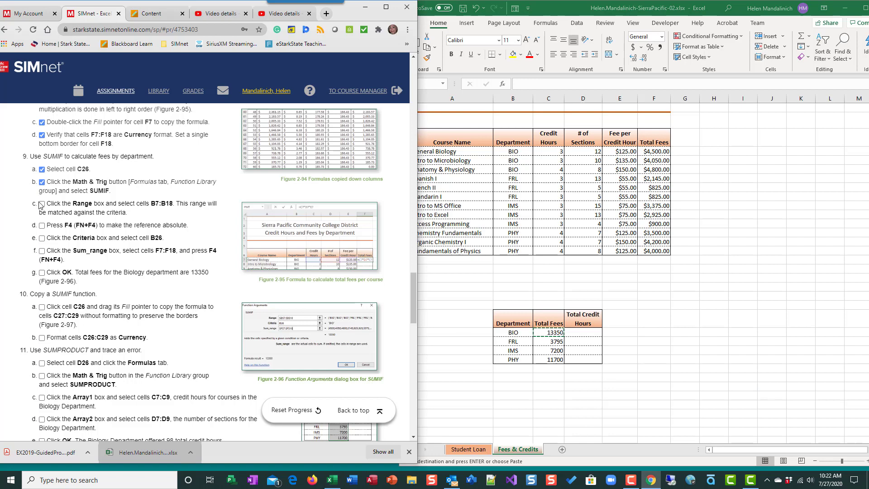
left_click(42, 204)
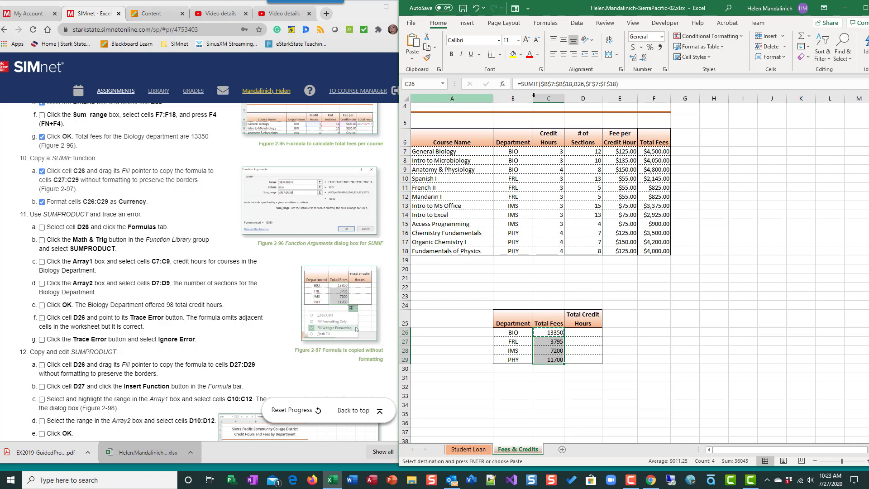
Format the department total fees in C26:C29 as Currency in the Excel workbook.
left_click(661, 36)
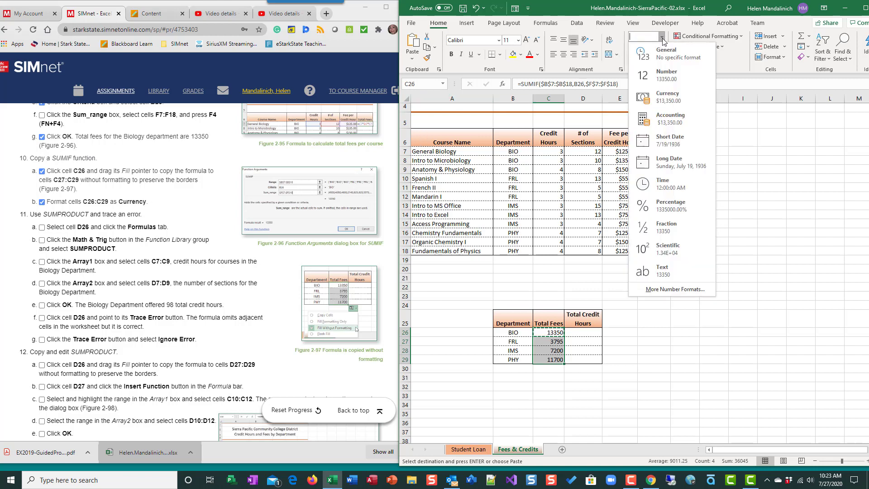
left_click(665, 97)
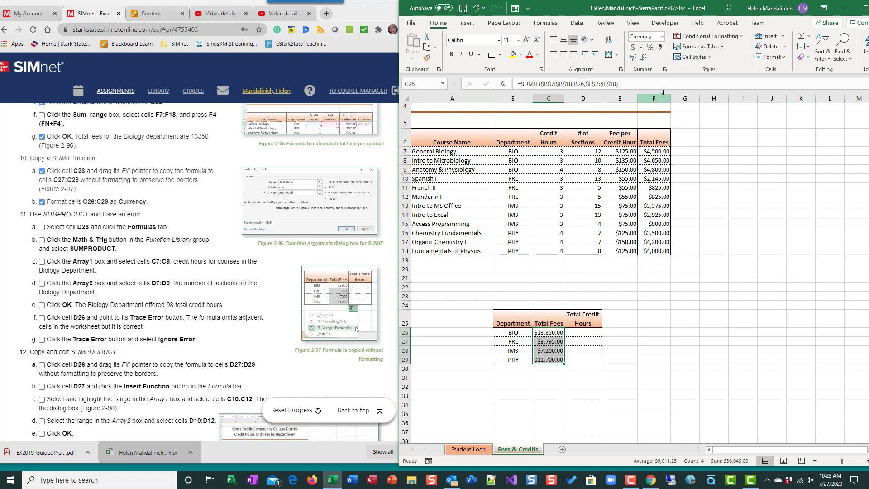
left_click(713, 334)
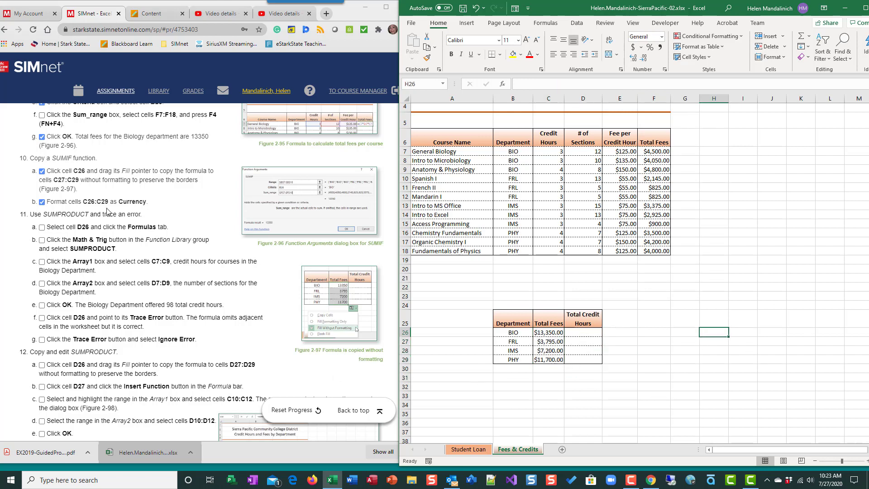